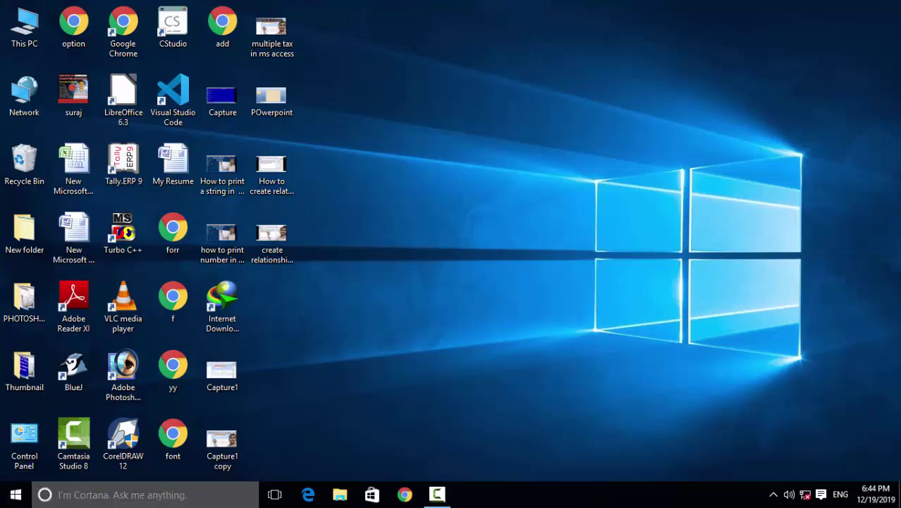
# - Launch Microsoft Excel by running 'excel' from the Windows Run dialog
pyautogui.press('super+r')
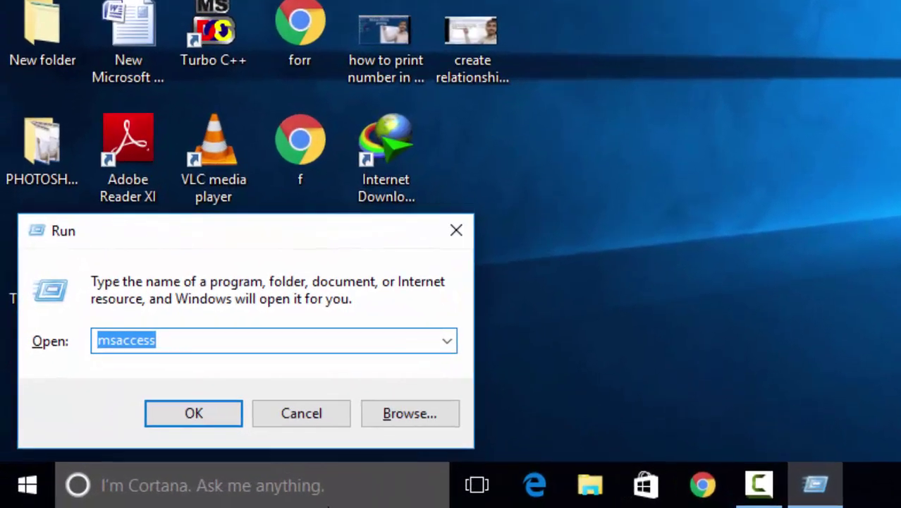
pyautogui.press('BackSpace')
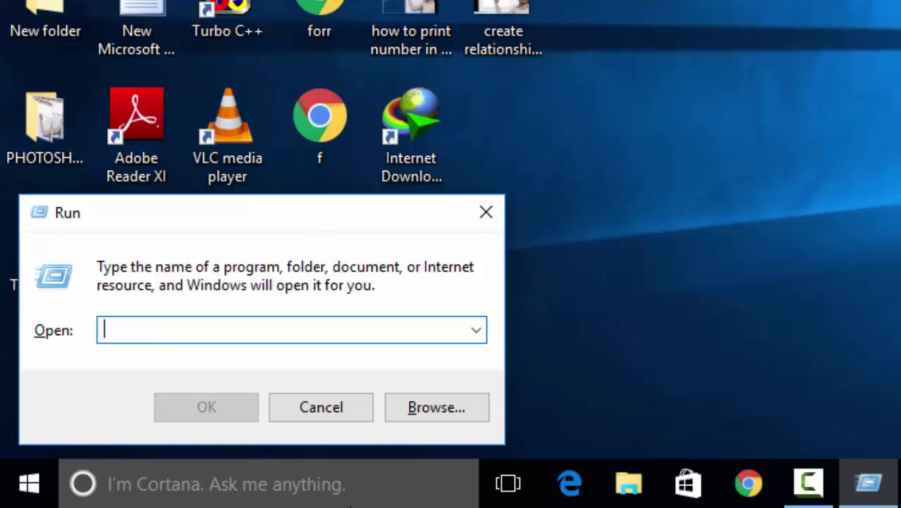
pyautogui.write('e')
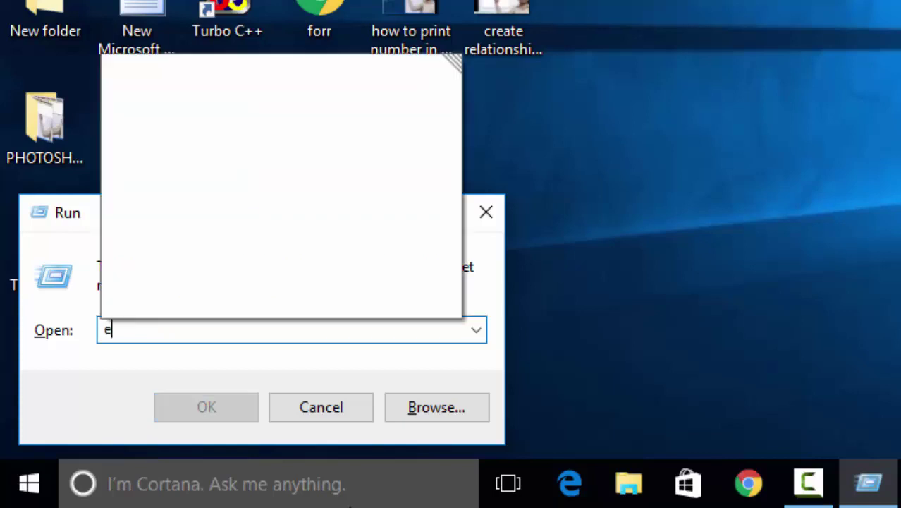
pyautogui.write('xce')
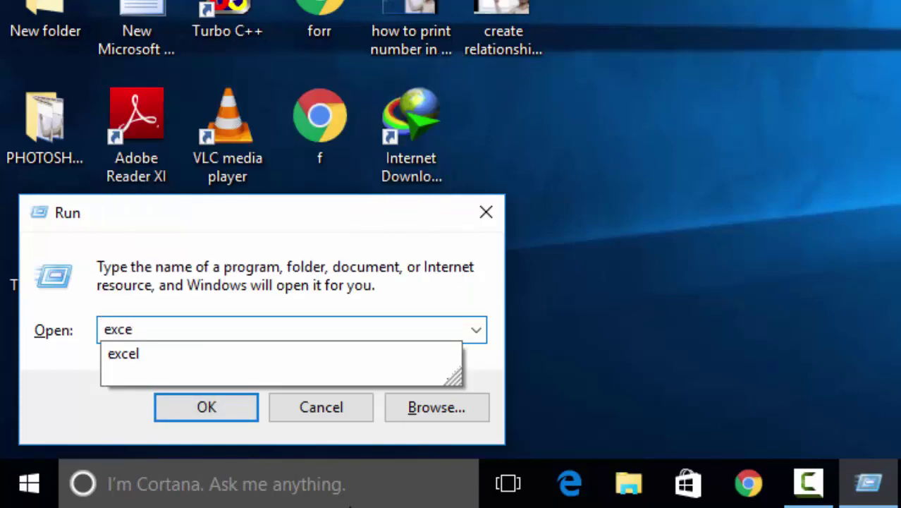
pyautogui.write('l')
pyautogui.press('Return')
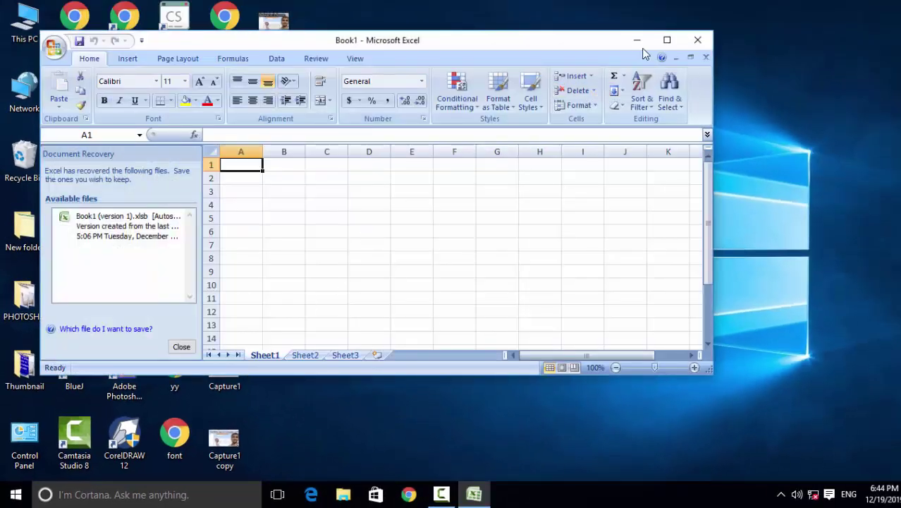
# - Maximize the Excel window and close the Document Recovery pane without keeping recovered files
pyautogui.click(667, 39)
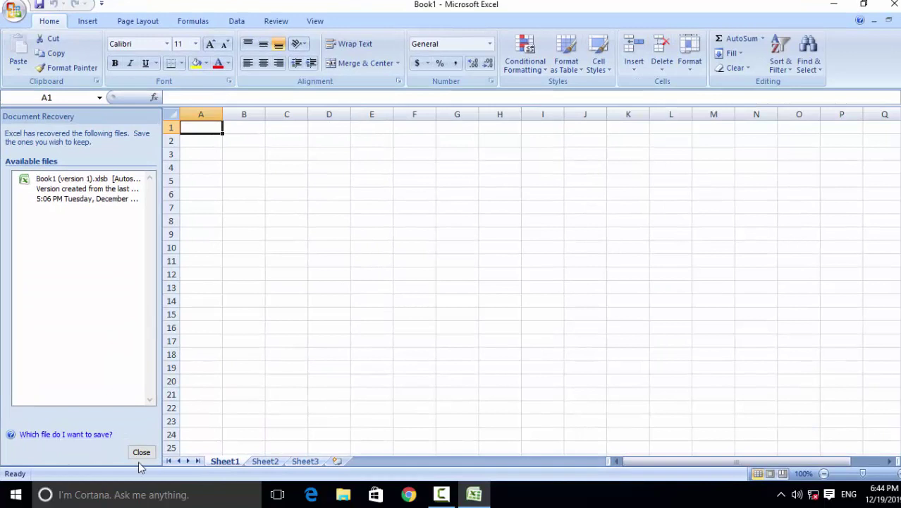
pyautogui.click(141, 453)
pyautogui.click(321, 200)
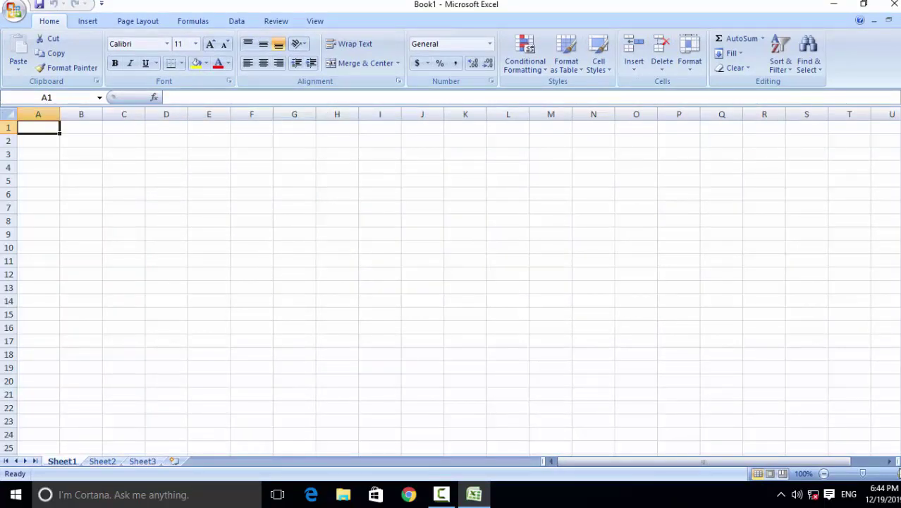
pyautogui.scroll(5, 641, 362)
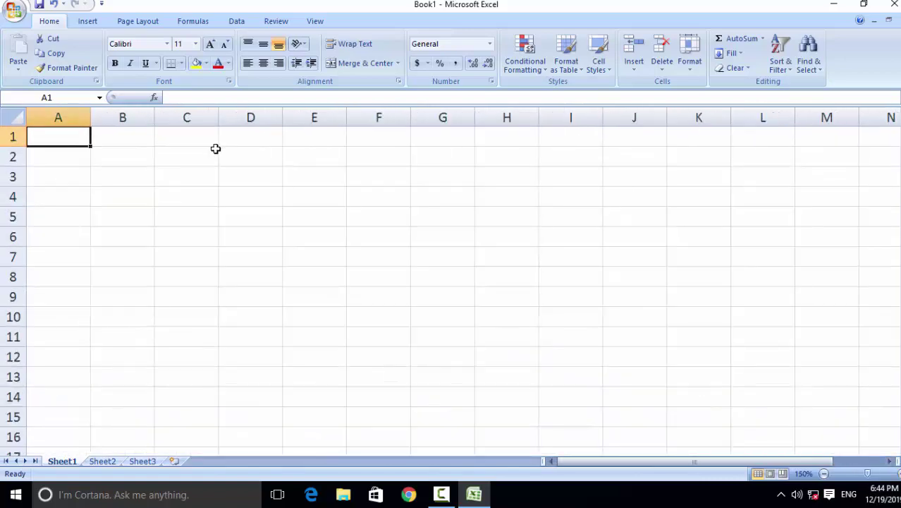
# - Select several cells on the blank sheet, finishing with cell A1 selected
pyautogui.click(103, 190)
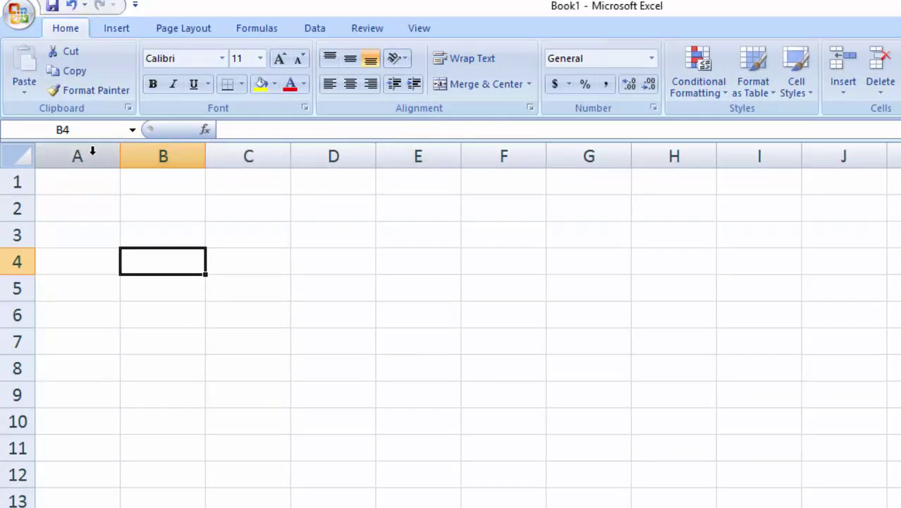
pyautogui.click(91, 151)
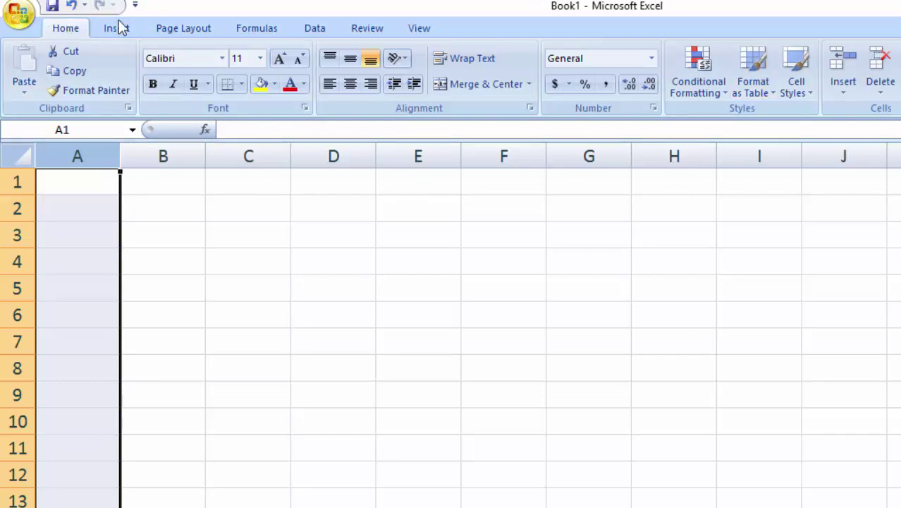
pyautogui.click(157, 217)
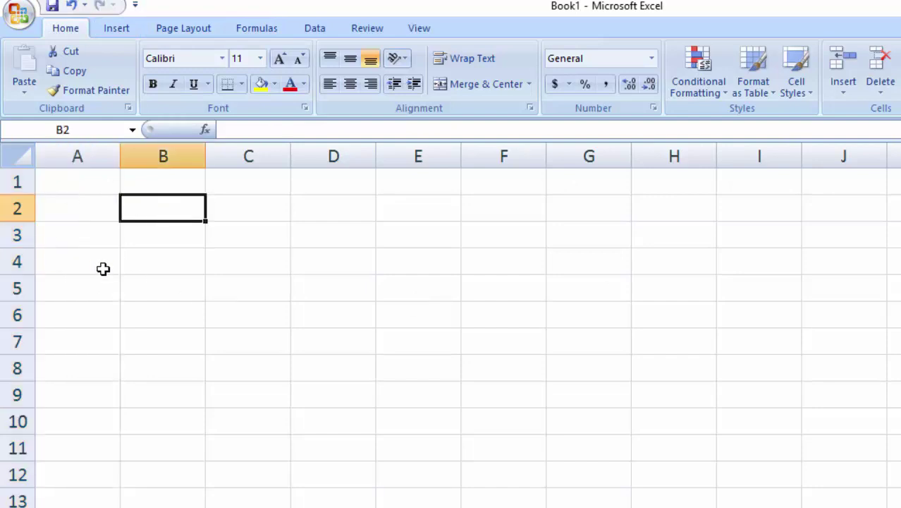
pyautogui.click(91, 187)
pyautogui.click(177, 237)
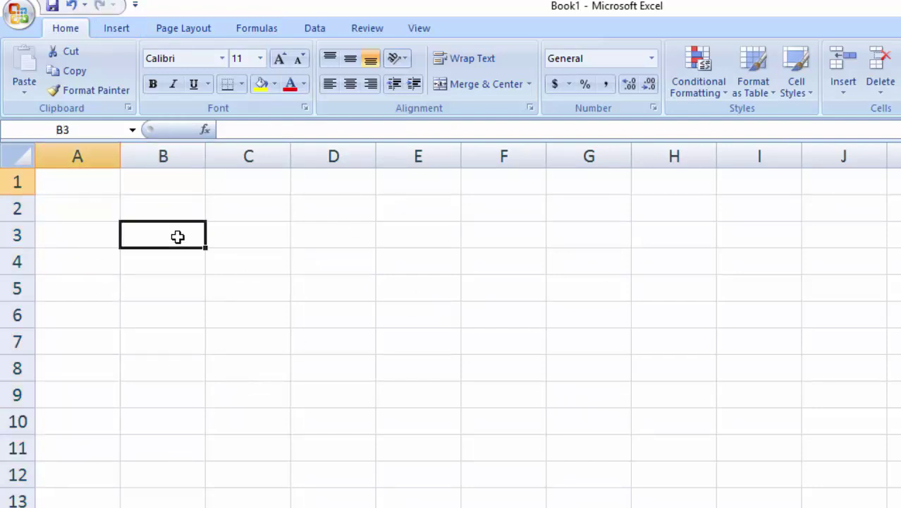
pyautogui.click(98, 176)
pyautogui.click(231, 212)
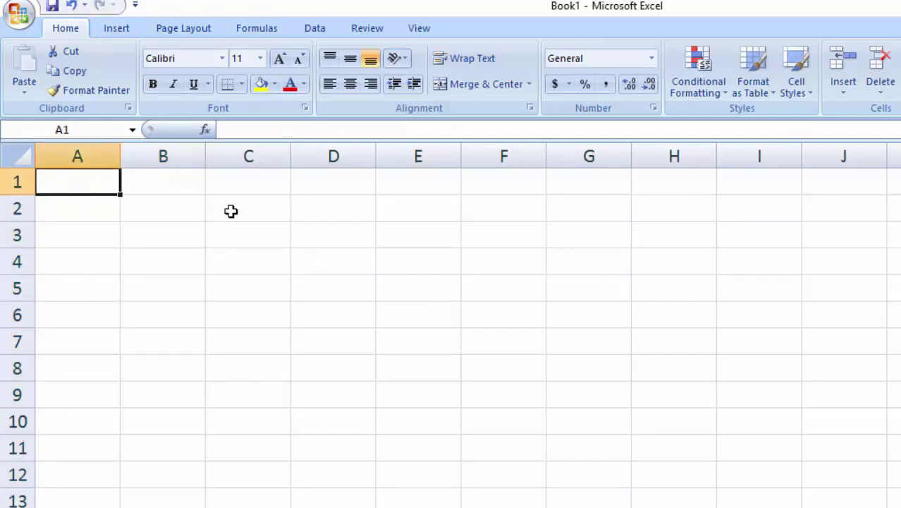
pyautogui.click(99, 172)
pyautogui.click(158, 216)
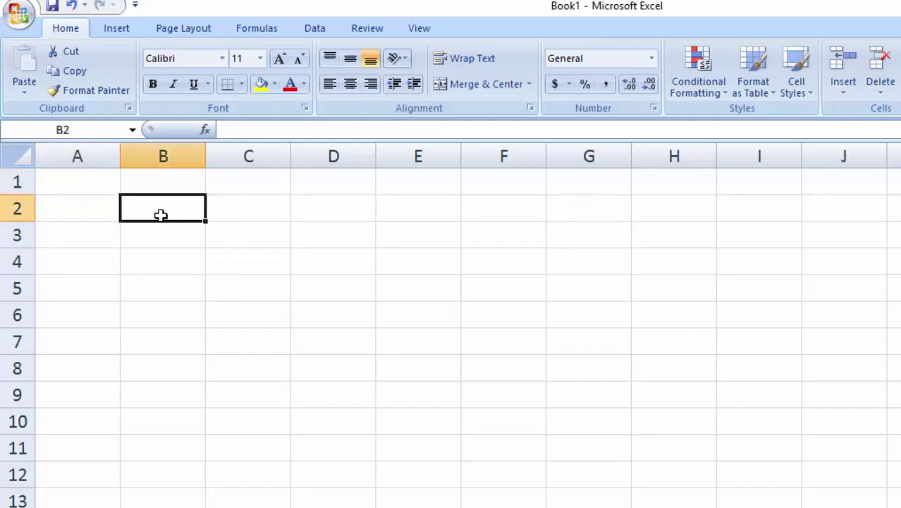
pyautogui.click(105, 185)
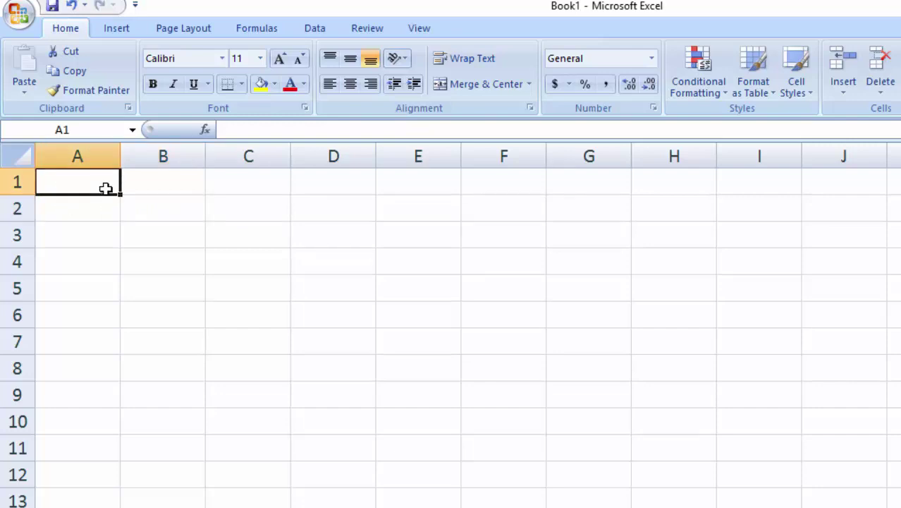
# - Enter 65 in A1 and 7 in A2
pyautogui.write('65')
pyautogui.press('Return')
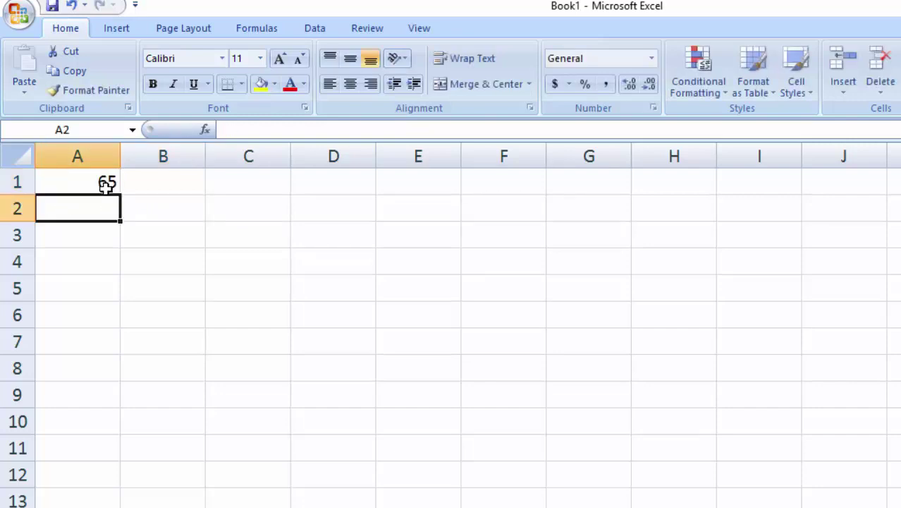
pyautogui.write('75')
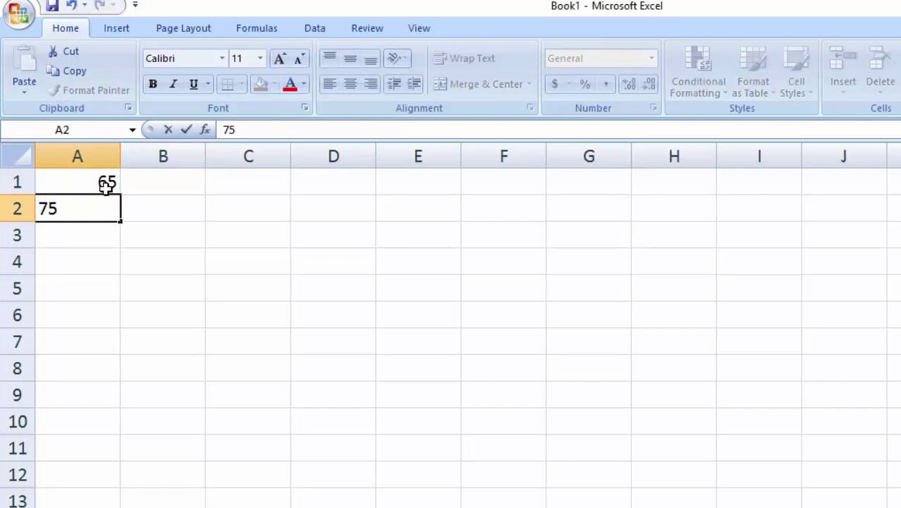
pyautogui.press('BackSpace')
pyautogui.press('Return')
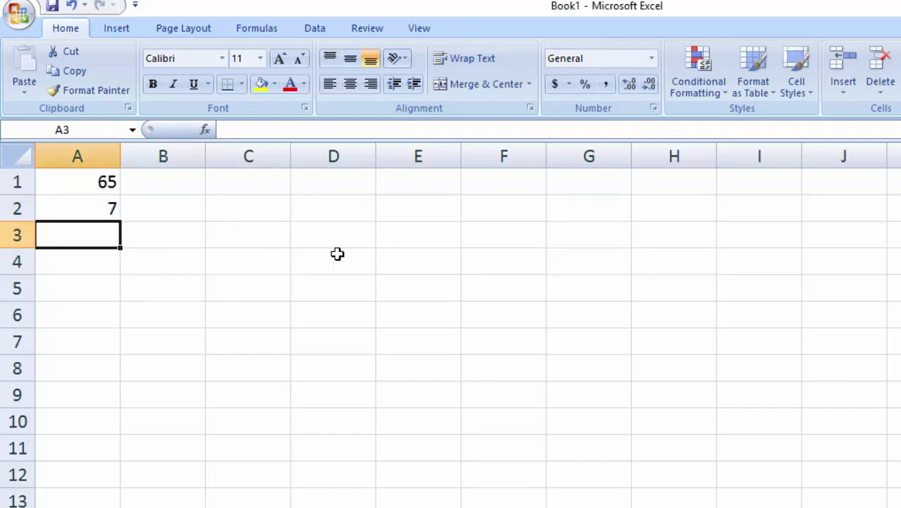
# - Enter =MMULT(A1,A2) in A3 so it shows 455
pyautogui.write('=m')
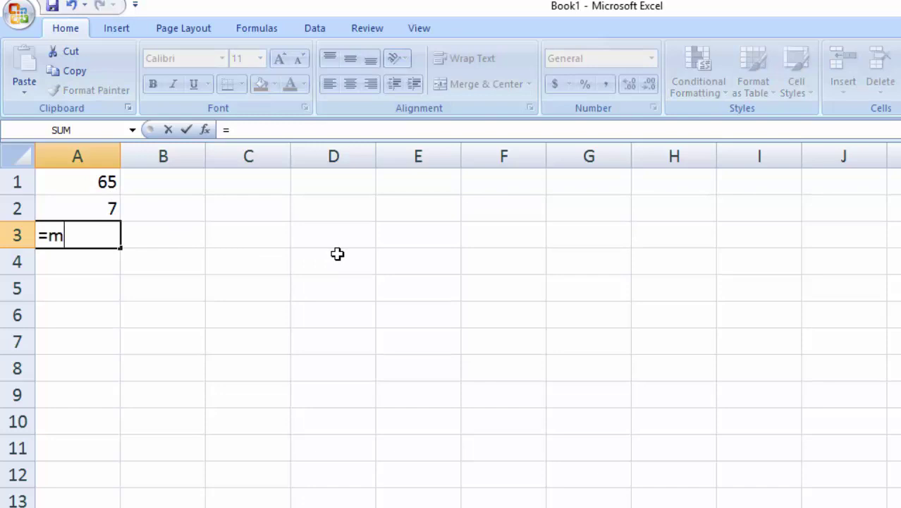
pyautogui.write('mult')
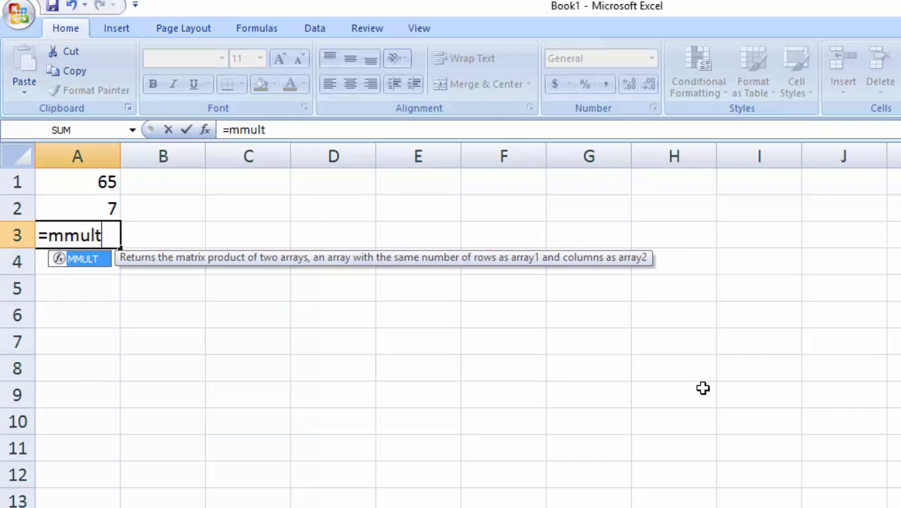
pyautogui.write('(')
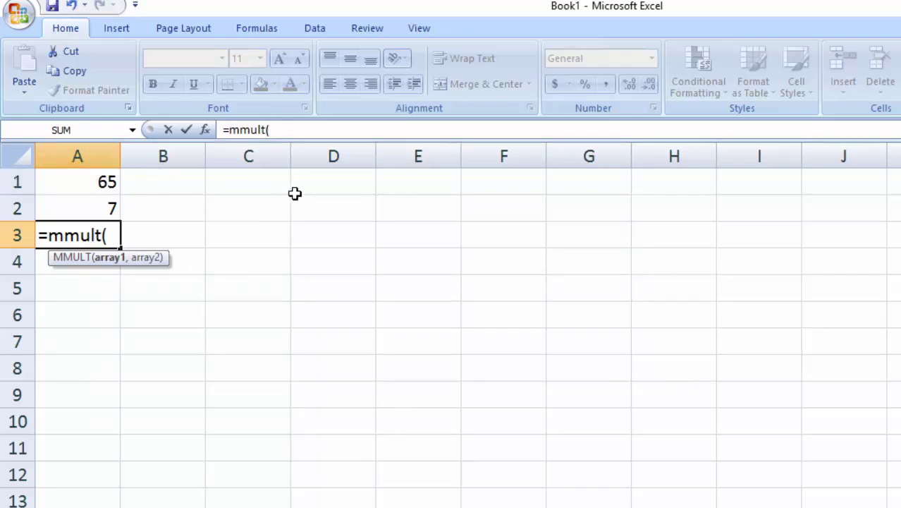
pyautogui.write('a`')
pyautogui.press('BackSpace')
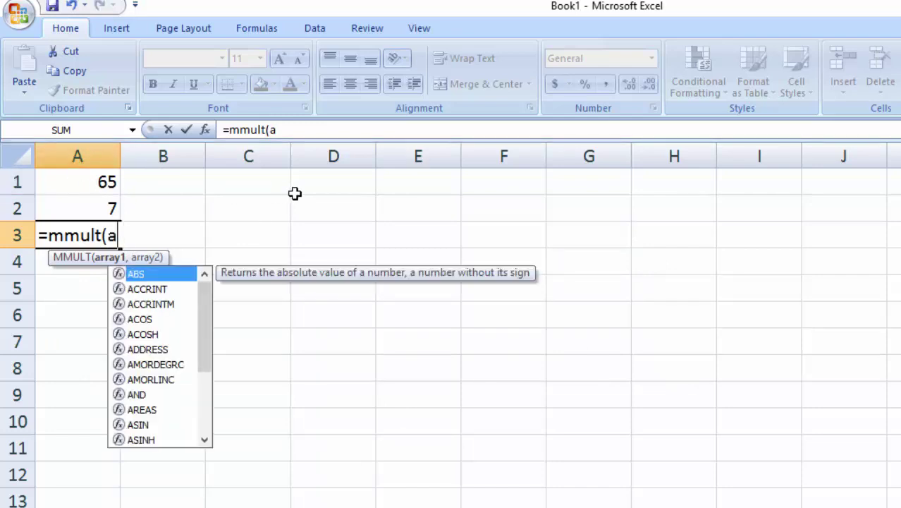
pyautogui.write('1')
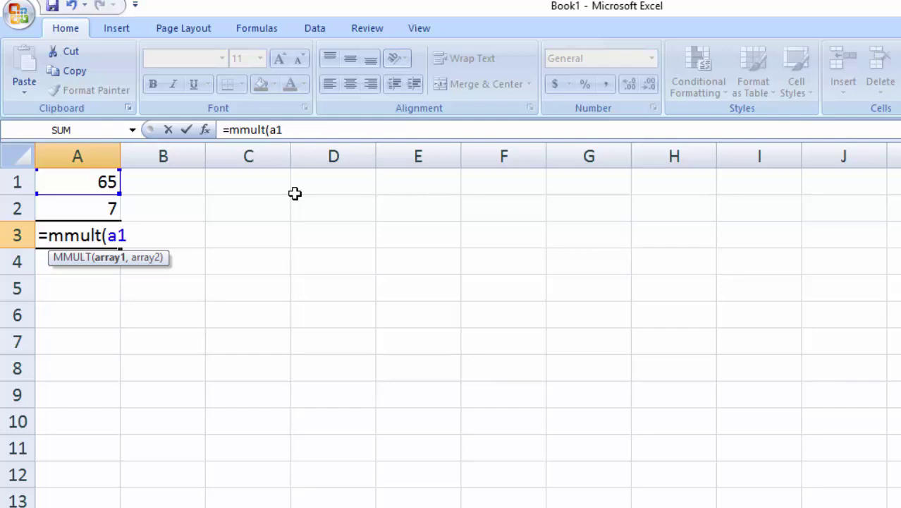
pyautogui.write(',')
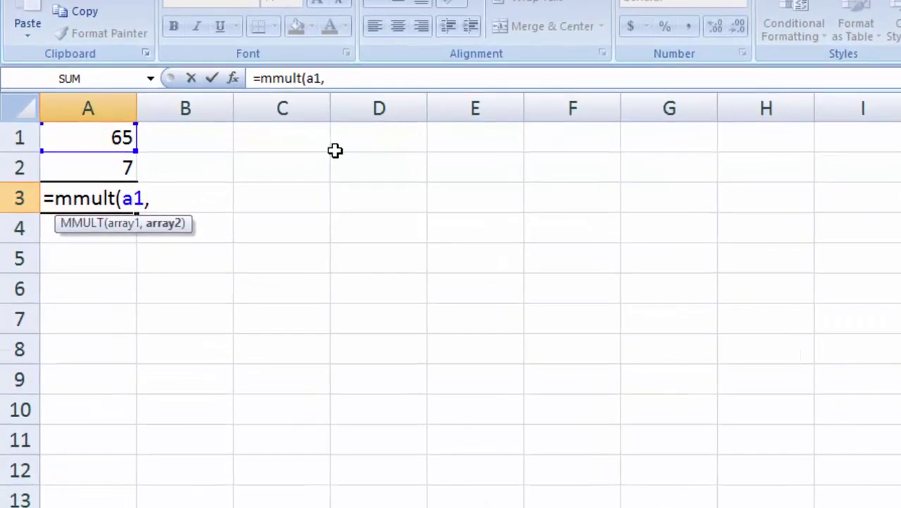
pyautogui.write('a2')
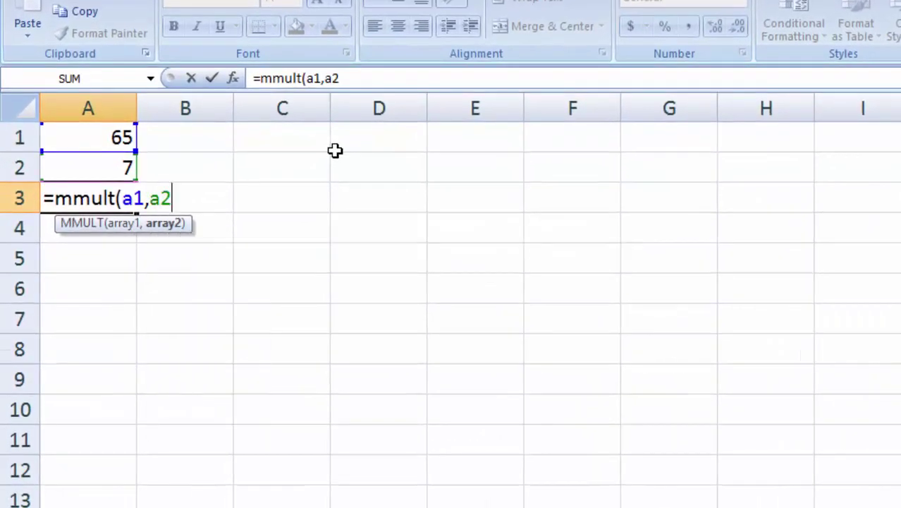
pyautogui.write(')')
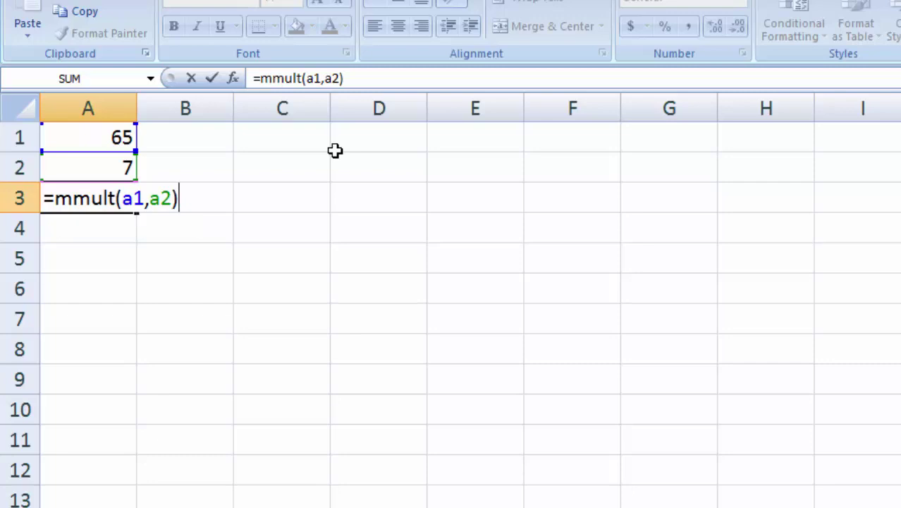
pyautogui.press('Return')
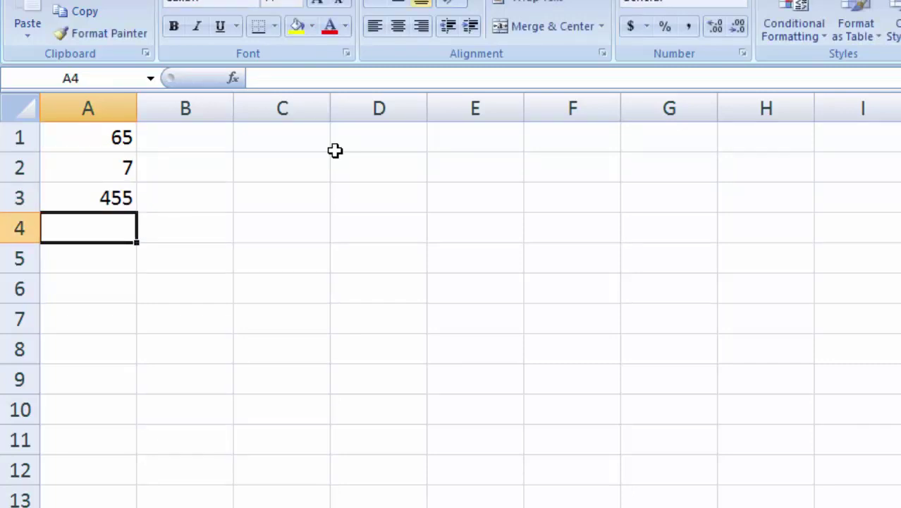
# - Review the A3 formula in edit mode and confirm it unchanged
pyautogui.press('Up')
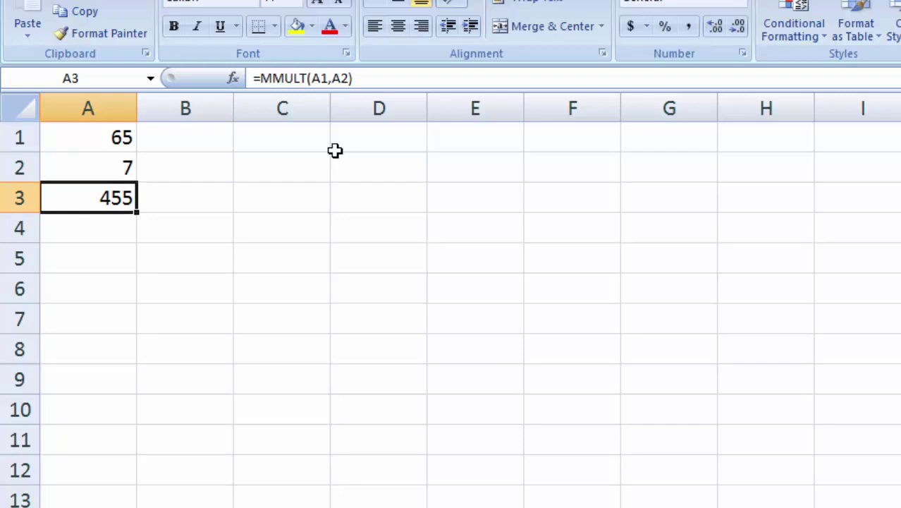
pyautogui.press('F2')
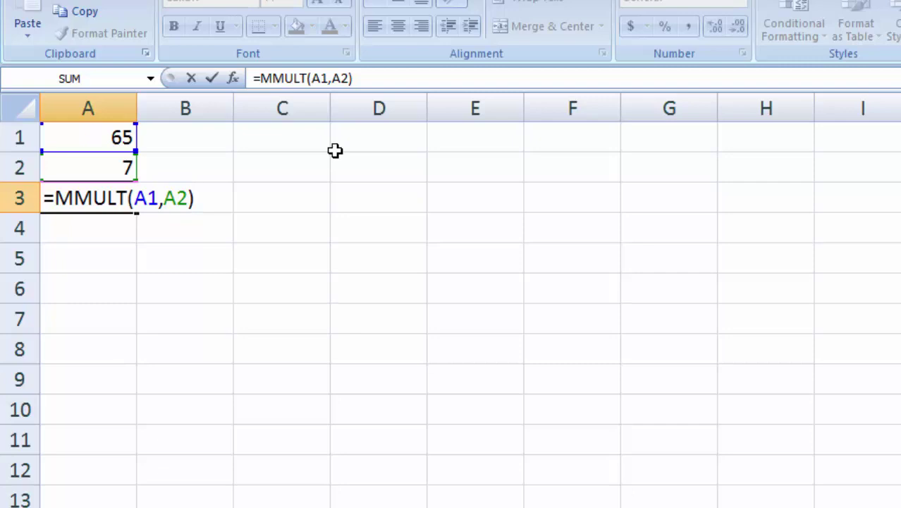
pyautogui.press('Left')
pyautogui.press('Left')
pyautogui.press('Right')
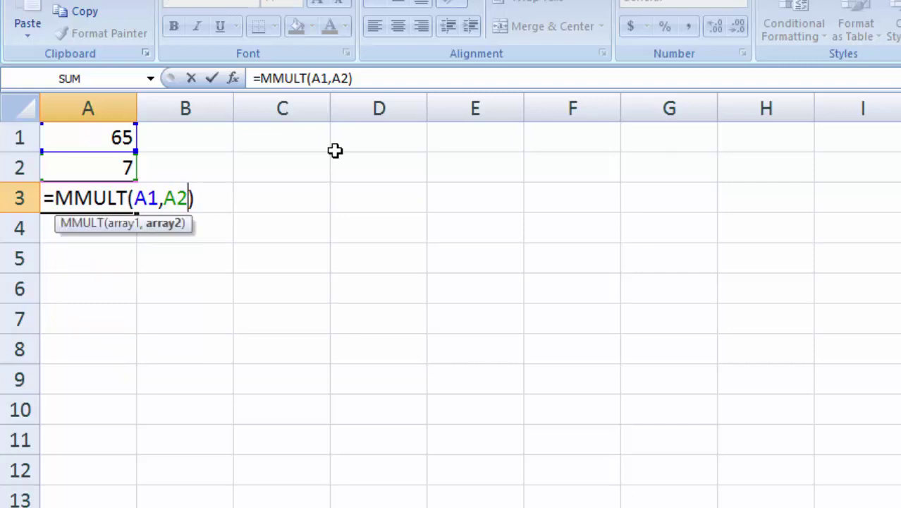
pyautogui.press('Return')
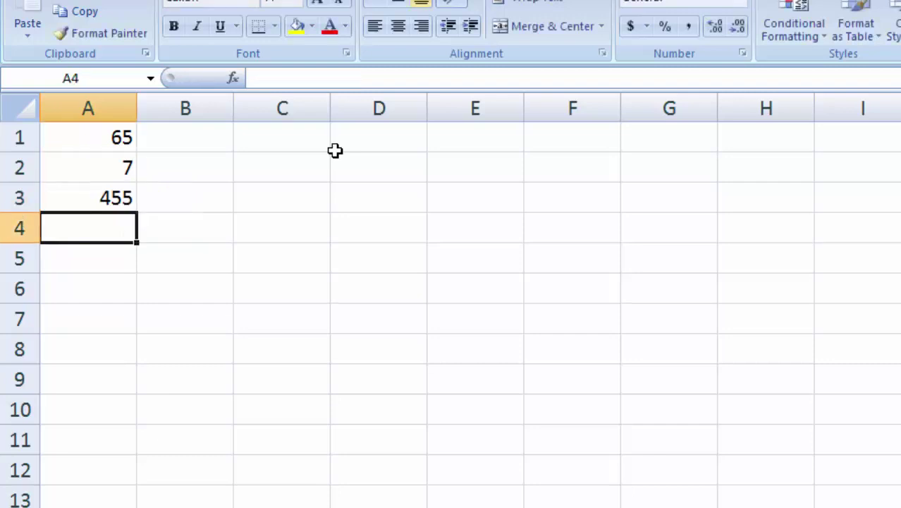
pyautogui.press('Up')
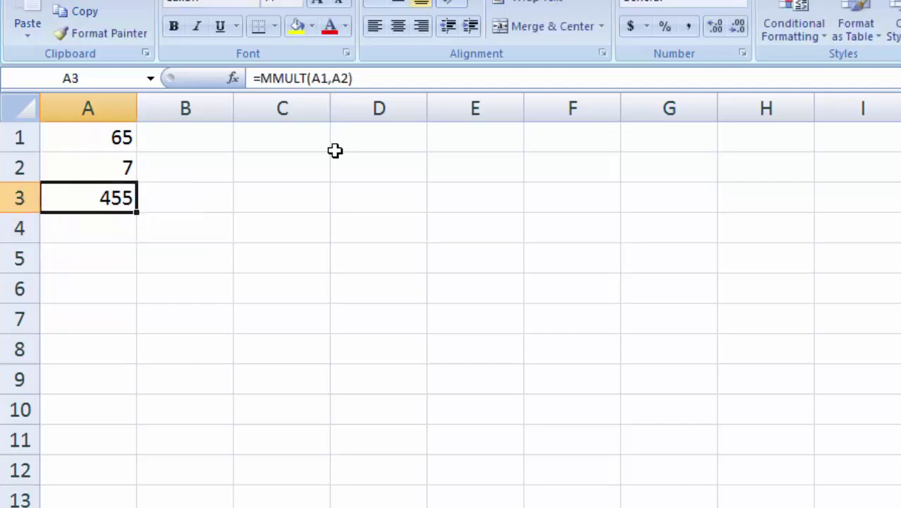
pyautogui.press('Up')
# - Enter 7, 9 and 6 into cells B1, B2 and B3
pyautogui.press('Right')
pyautogui.press('Up')
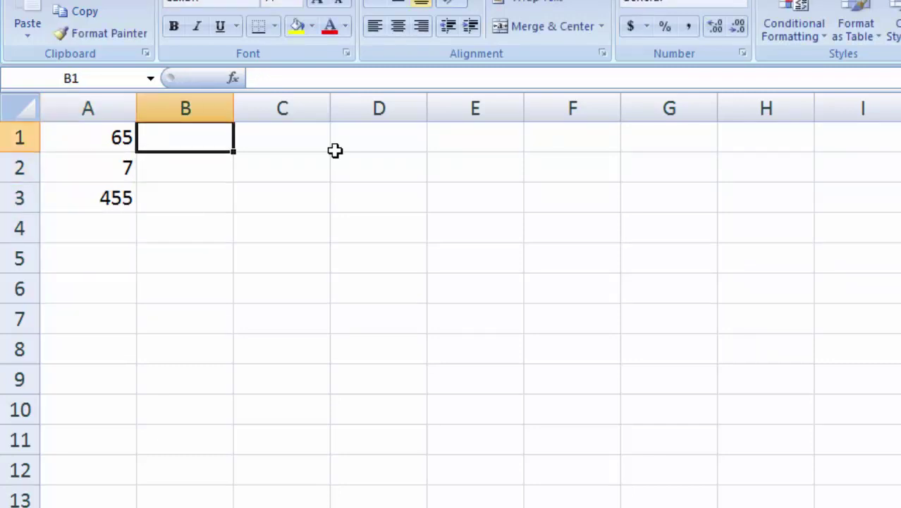
pyautogui.write('7')
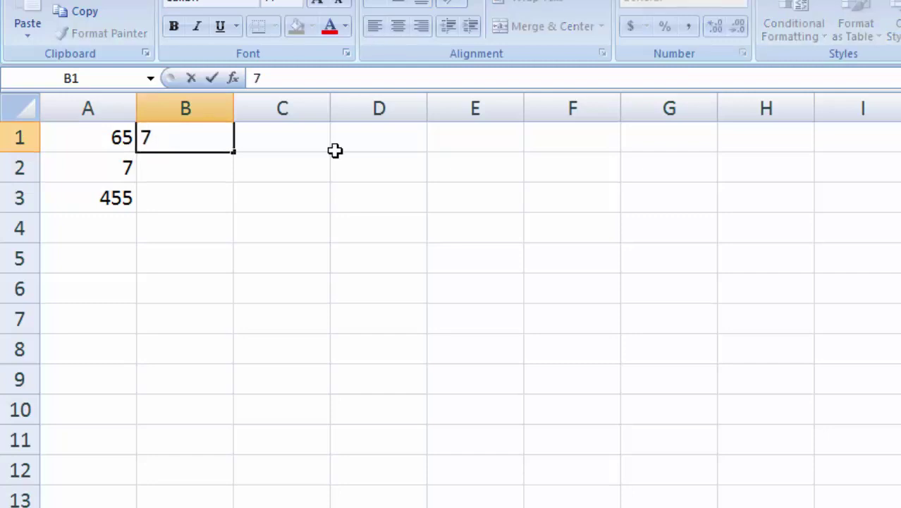
pyautogui.press('Return')
pyautogui.write('9')
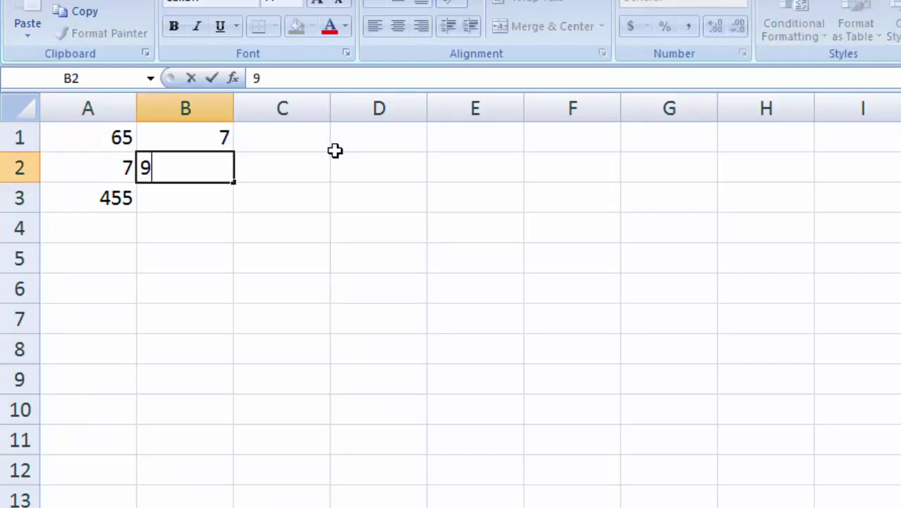
pyautogui.press('Return')
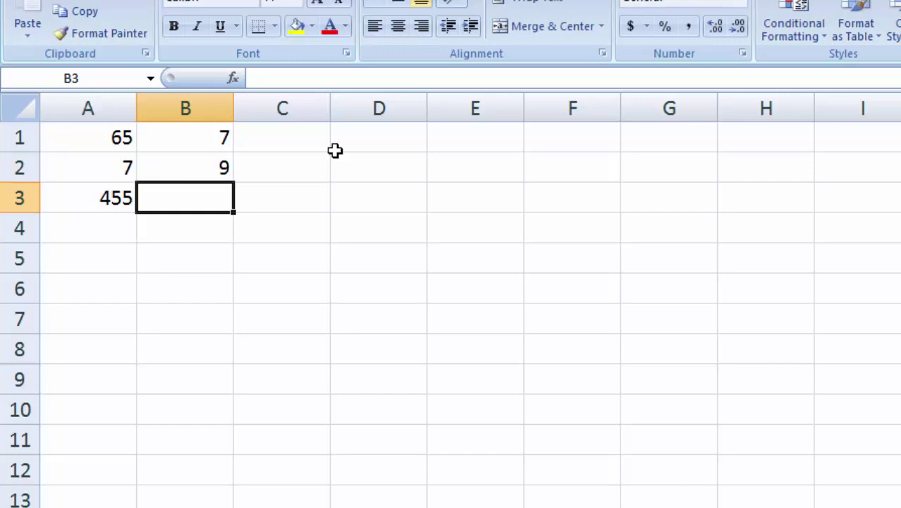
pyautogui.write('6')
pyautogui.press('Return')
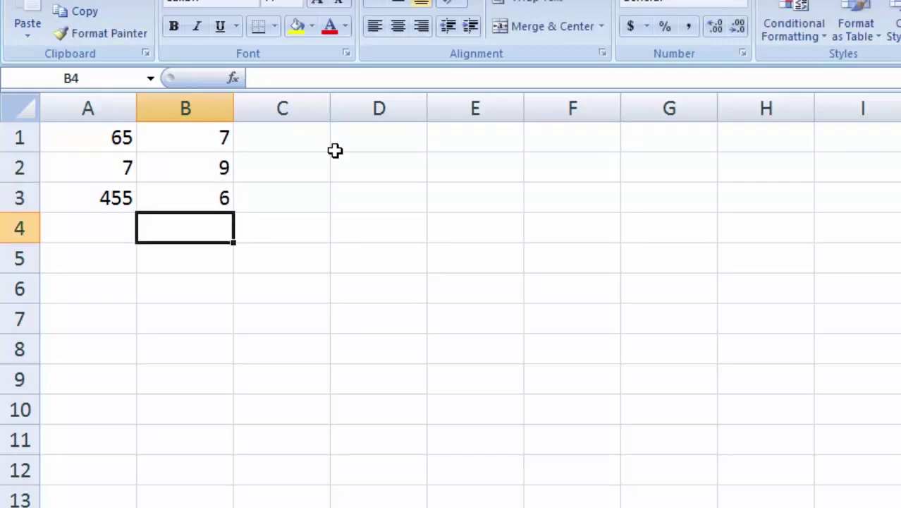
# - Enter =PRODUCT(B1,B2,B3) in B4, giving 378
pyautogui.write('=')
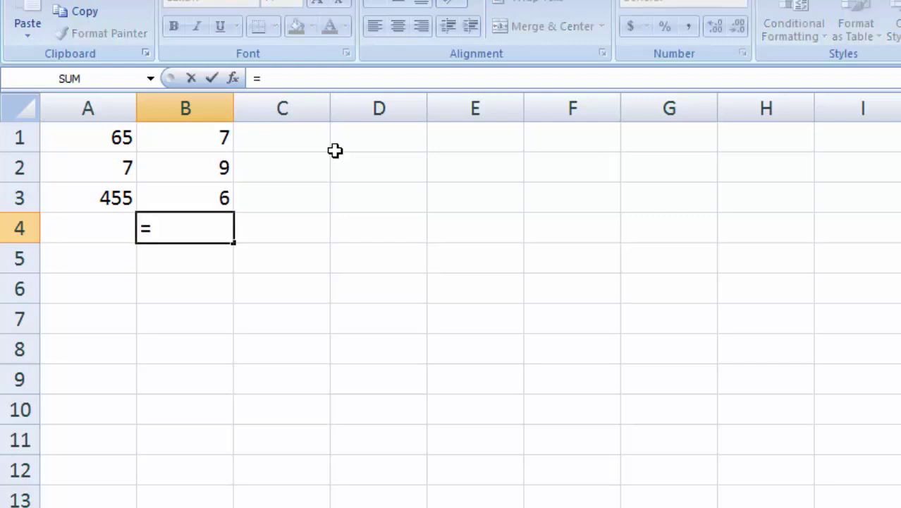
pyautogui.write('prod')
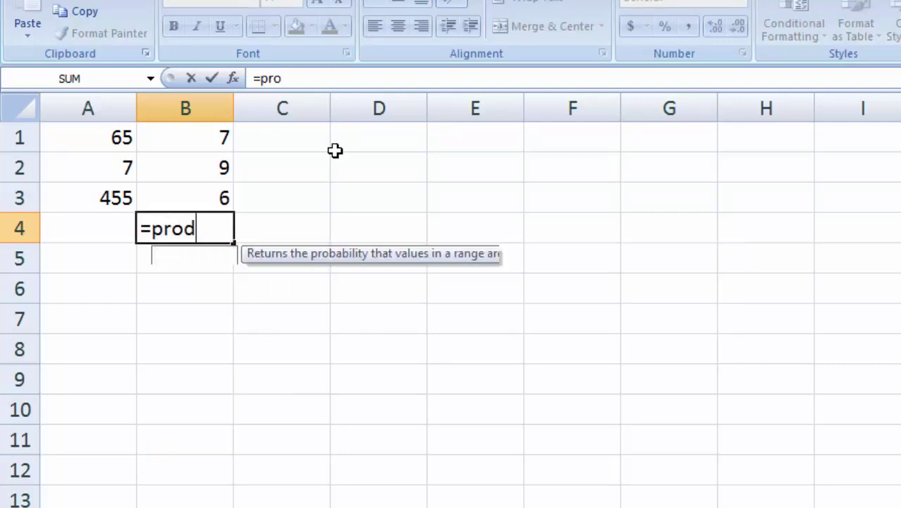
pyautogui.write('uct')
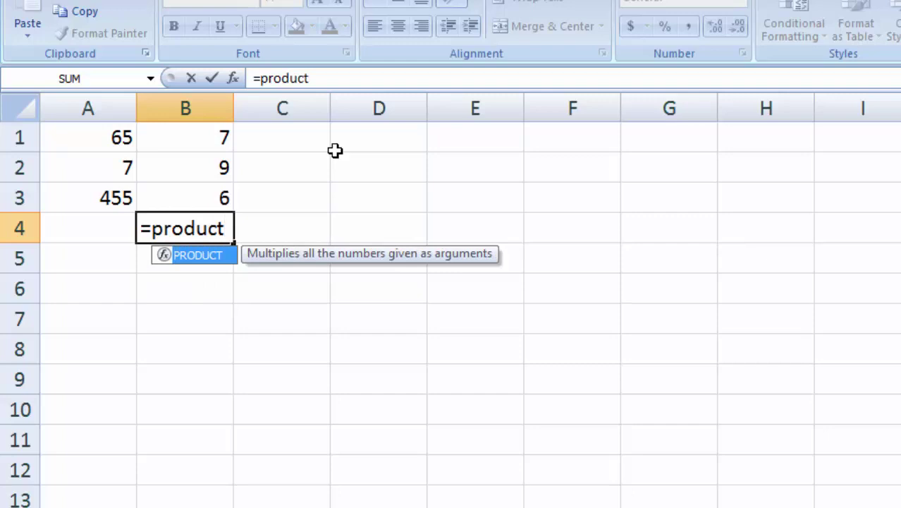
pyautogui.write('(')
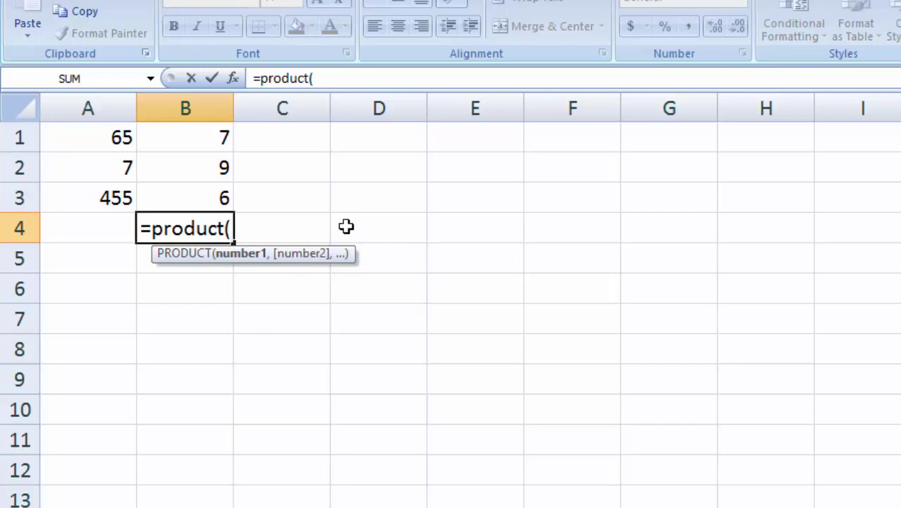
pyautogui.click(201, 134)
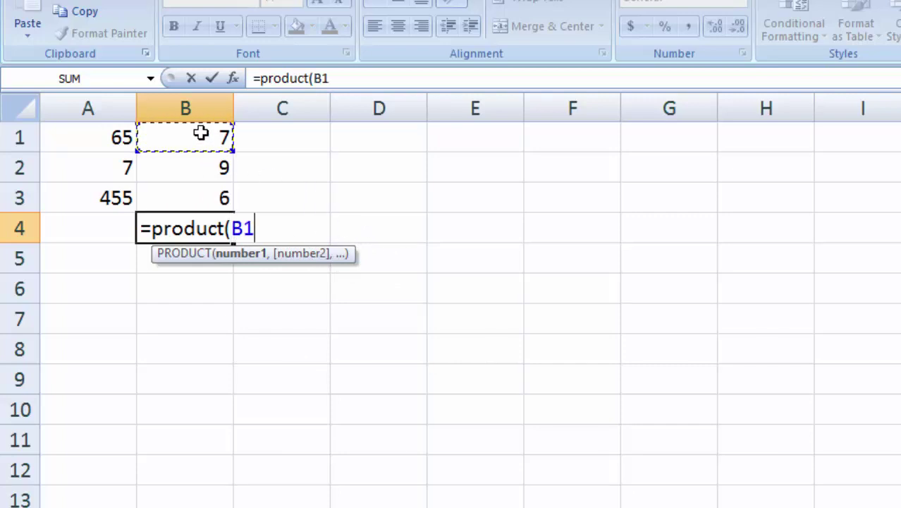
pyautogui.write(',')
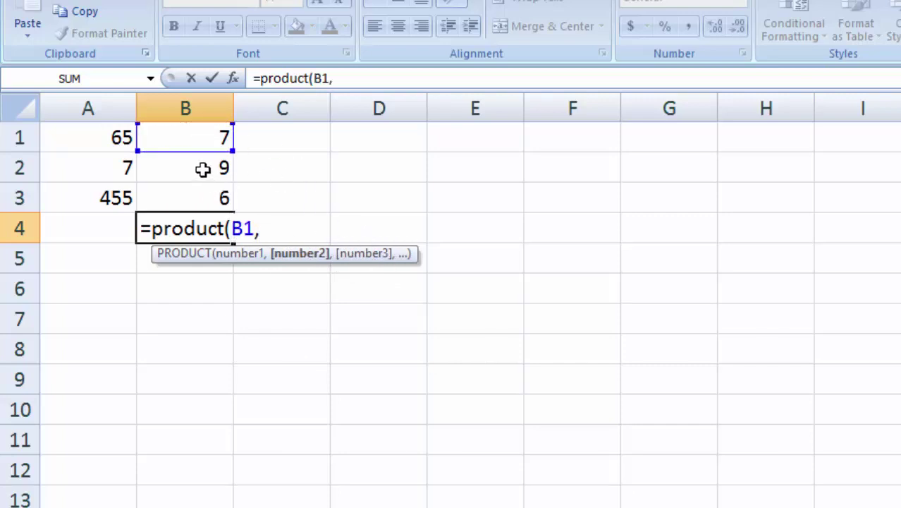
pyautogui.click(202, 170)
pyautogui.write(',')
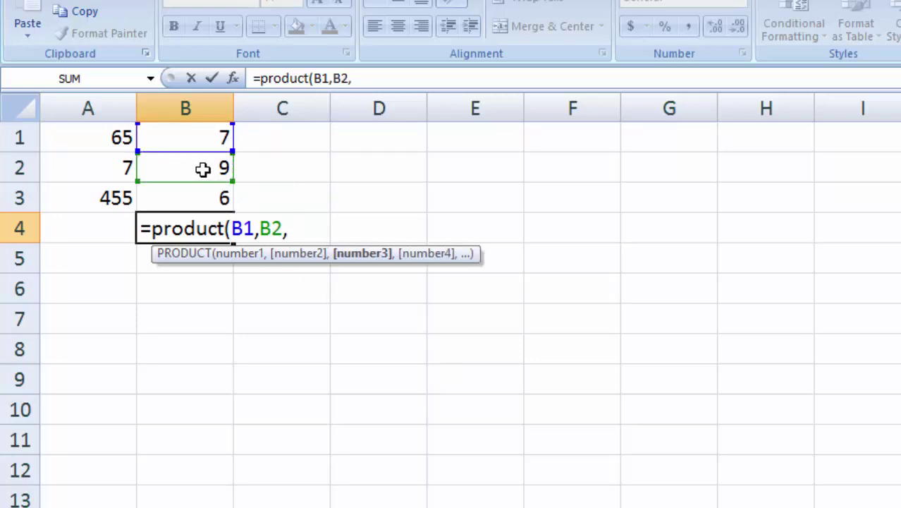
pyautogui.click(176, 191)
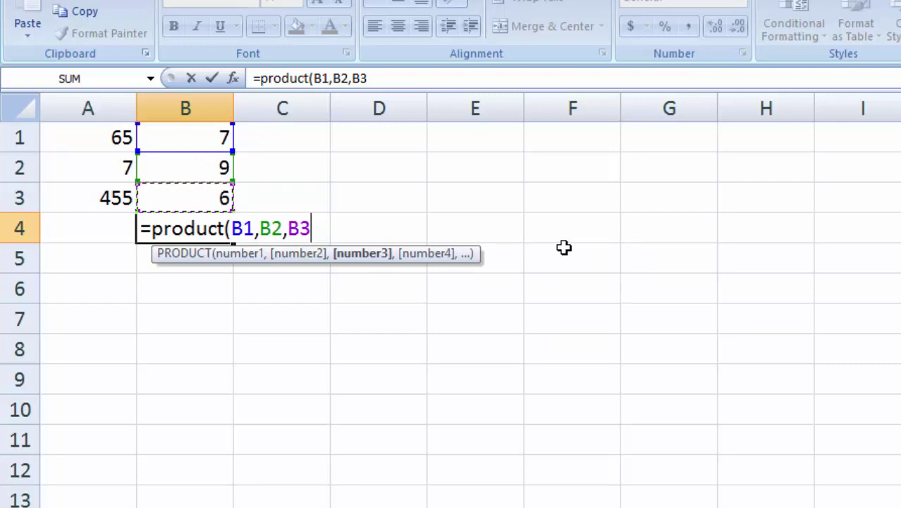
pyautogui.press('Return')
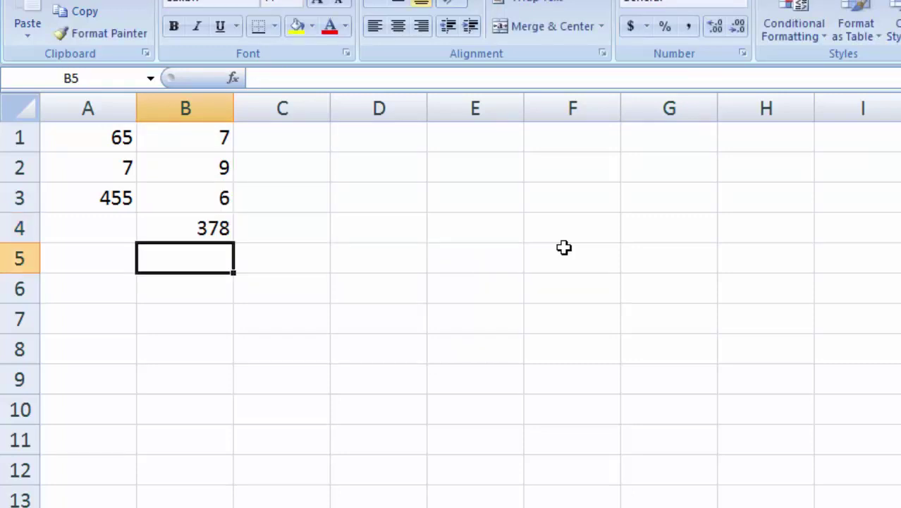
# - Extend B4's formula to =PRODUCT(B1,B2,B3,8) so it shows 3024
pyautogui.press('Up')
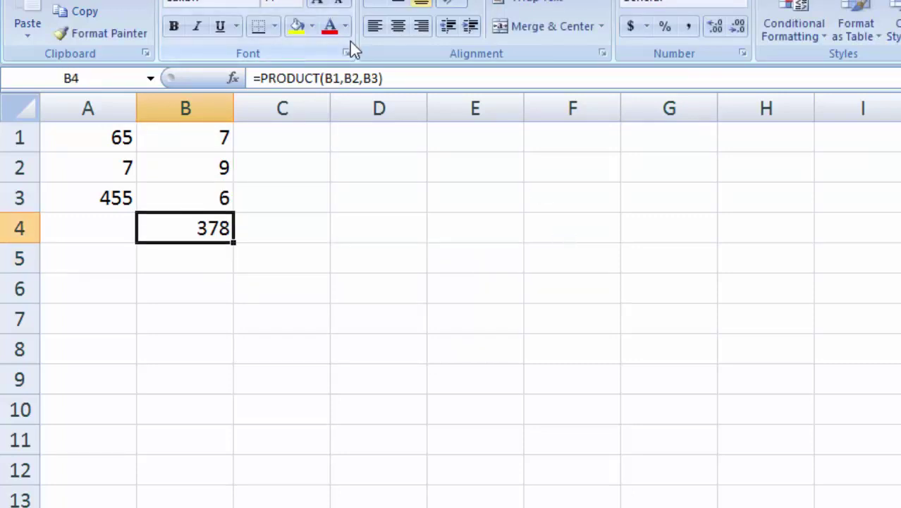
pyautogui.doubleClick(211, 227)
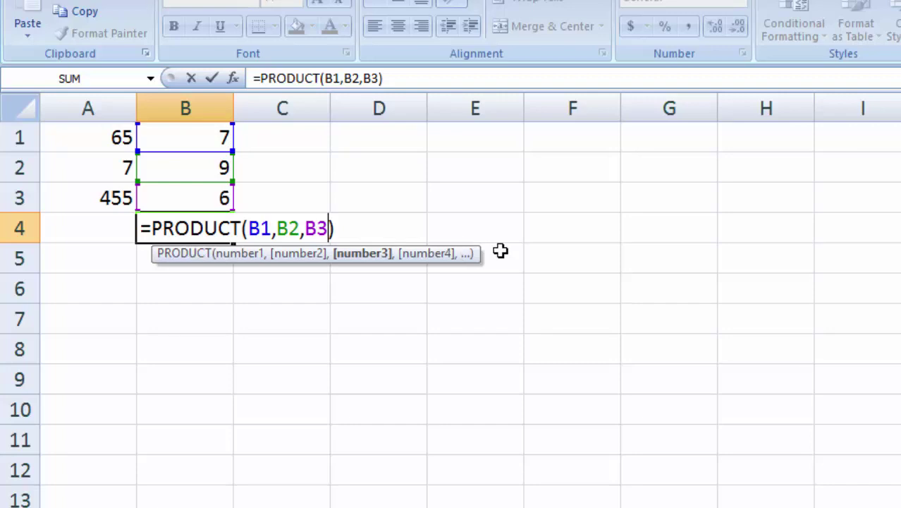
pyautogui.write(',')
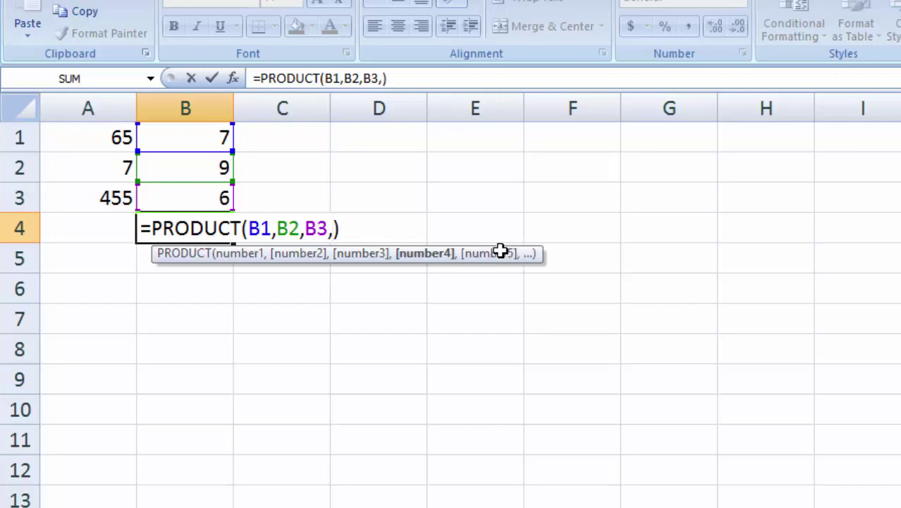
pyautogui.write('8')
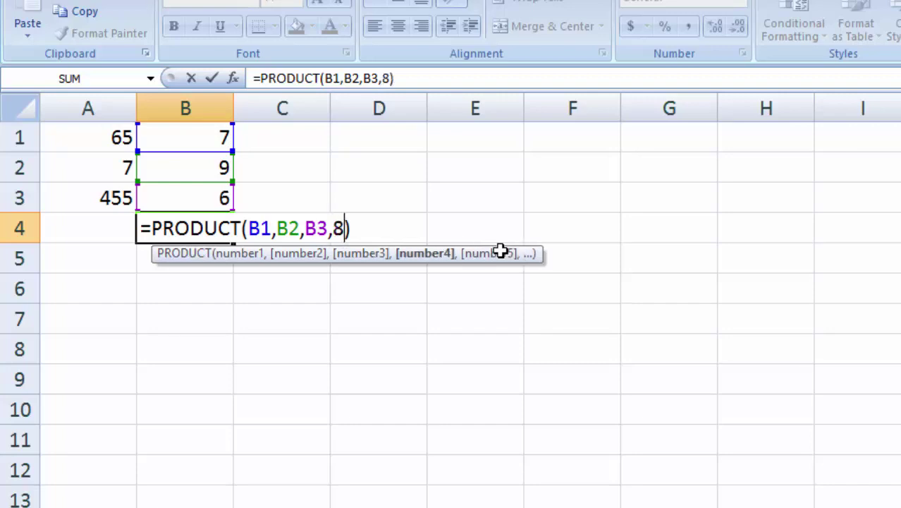
pyautogui.press('Return')
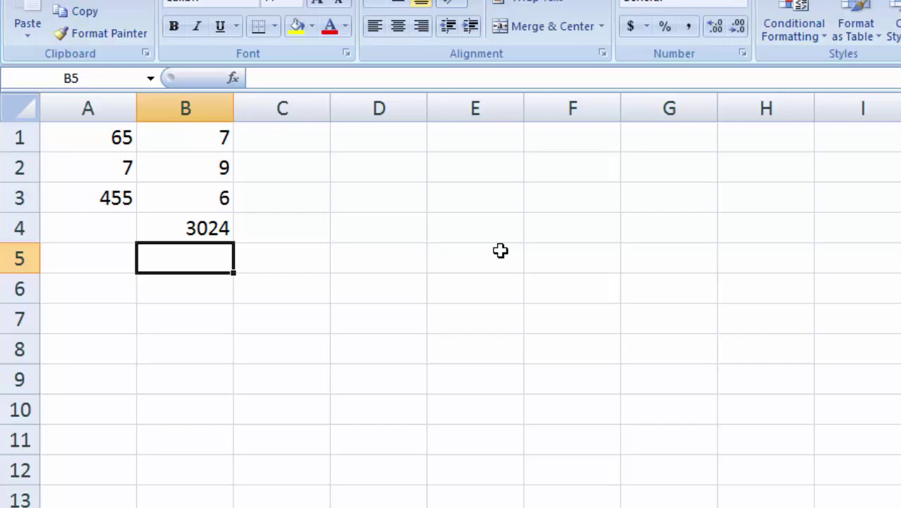
pyautogui.press('Up')
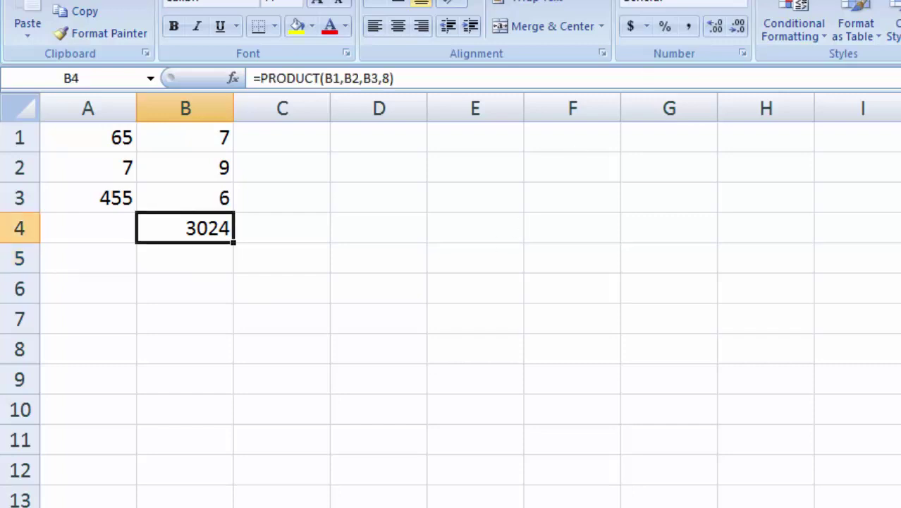
pyautogui.moveTo(95, 139); pyautogui.dragTo(119, 203)
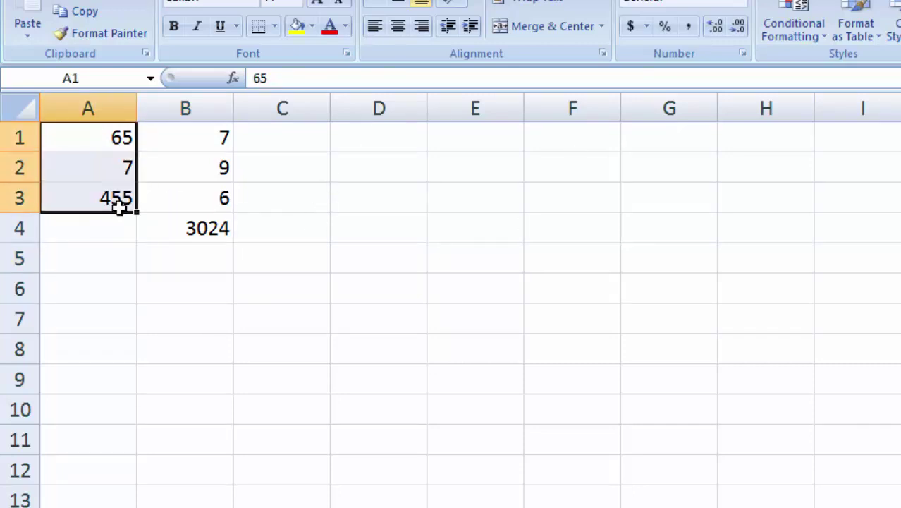
pyautogui.click(236, 229)
pyautogui.click(102, 227)
pyautogui.click(202, 234)
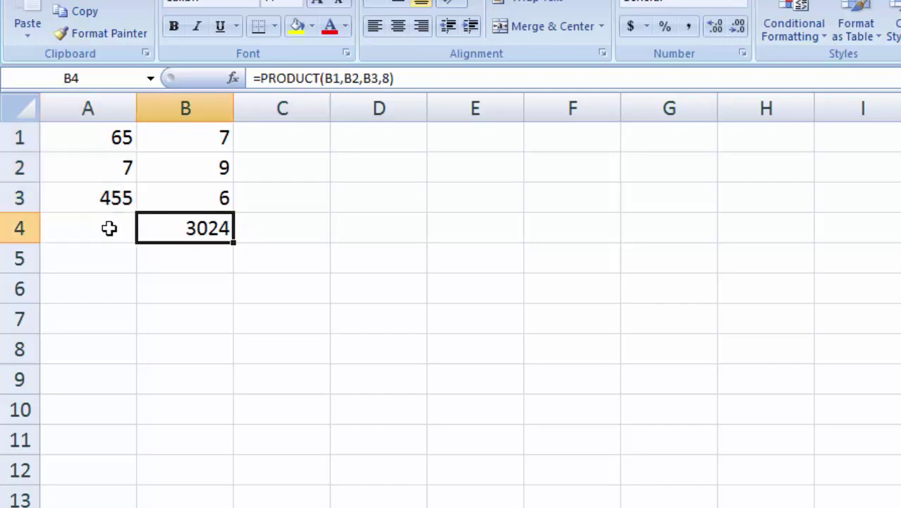
pyautogui.click(110, 227)
pyautogui.click(205, 235)
pyautogui.moveTo(121, 143); pyautogui.dragTo(111, 166)
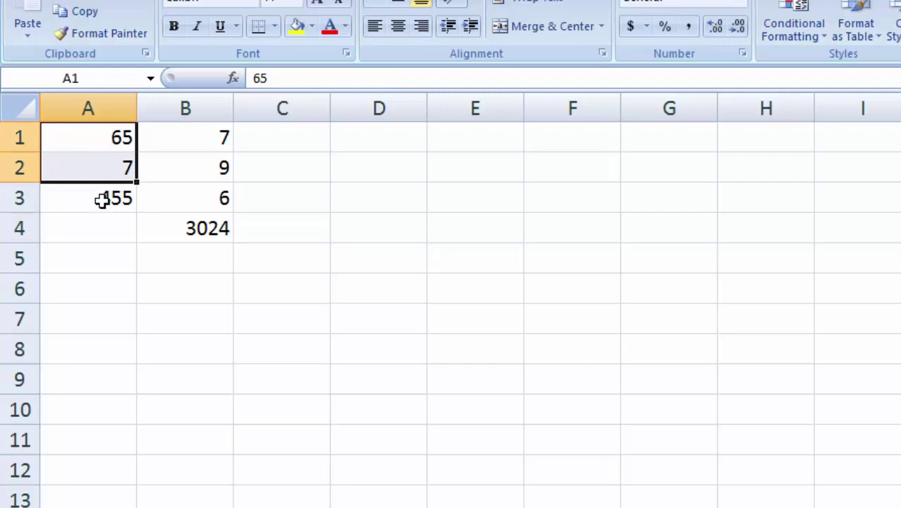
pyautogui.click(102, 200)
pyautogui.moveTo(210, 142); pyautogui.dragTo(217, 201)
pyautogui.click(216, 227)
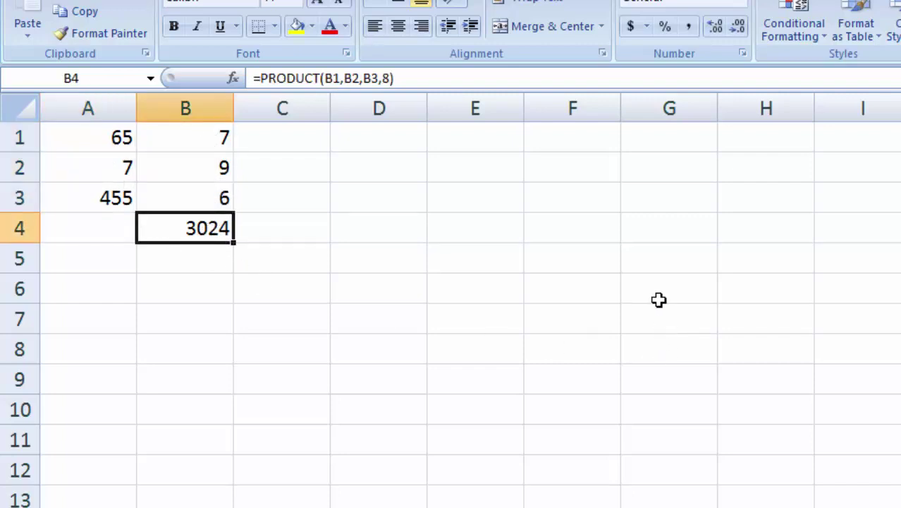
pyautogui.click(259, 258)
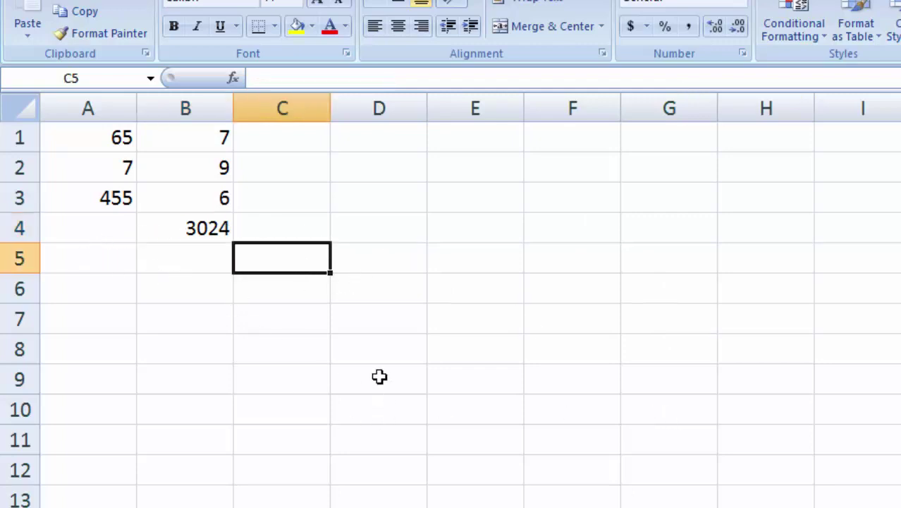
pyautogui.click(296, 146)
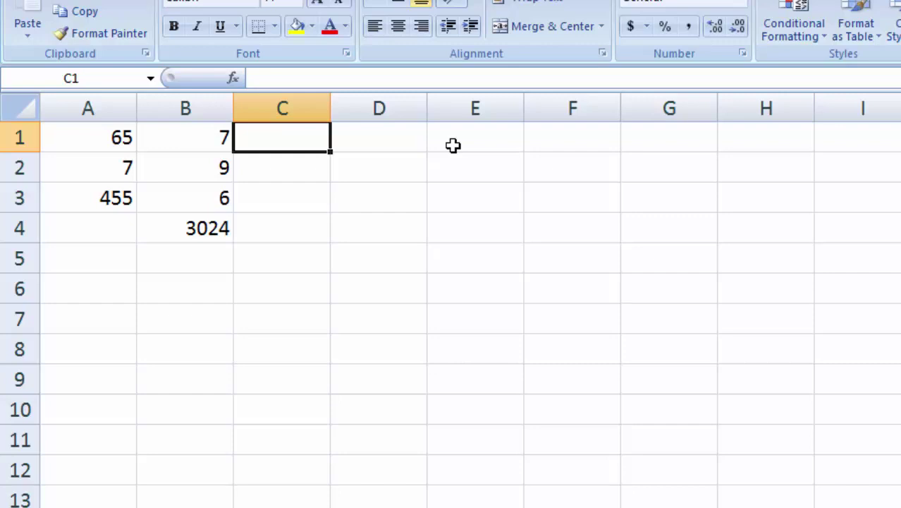
# - Enter 85 in C1 and 31 in C2
pyautogui.write('85')
pyautogui.press('Return')
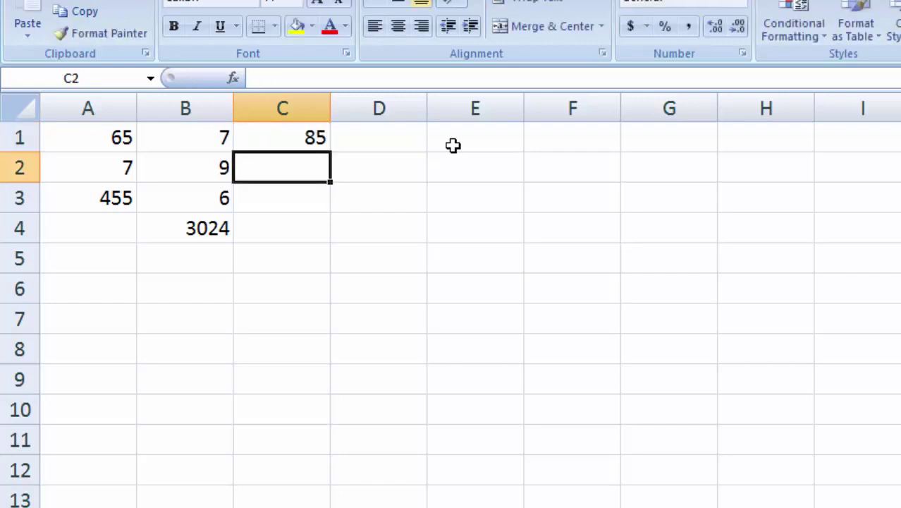
pyautogui.write('31')
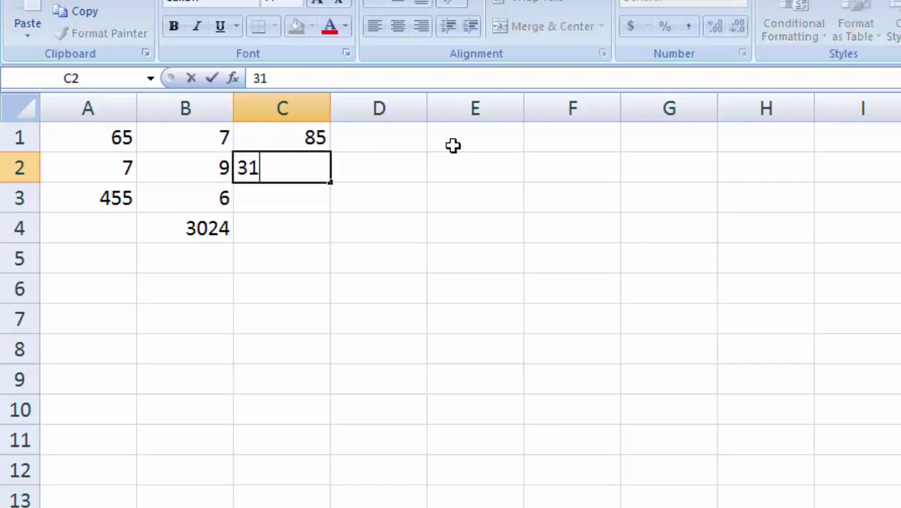
pyautogui.press('Return')
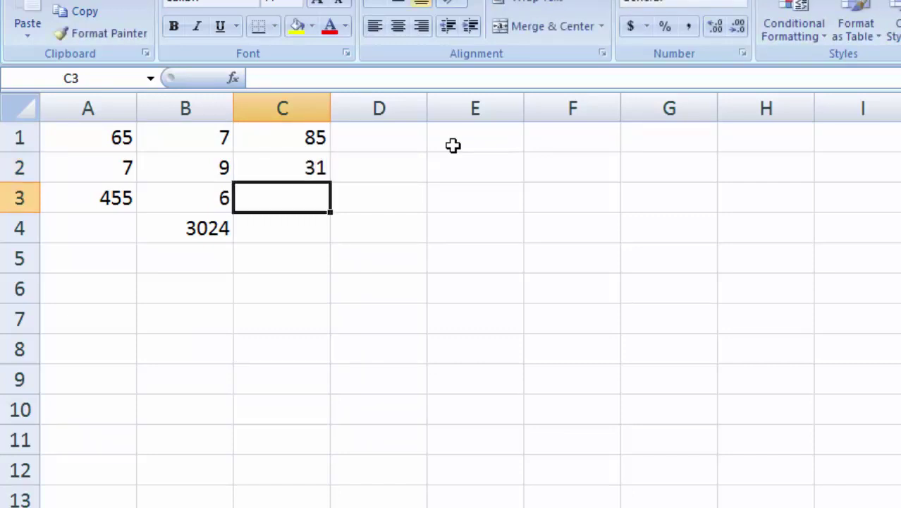
# - Enter =SUM(C1,C2) in C3 to total 116
pyautogui.write('=s')
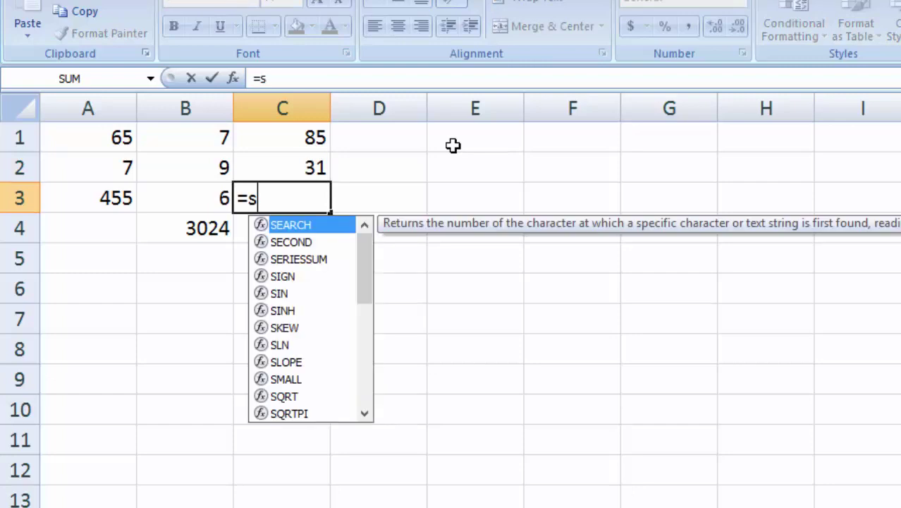
pyautogui.write('um')
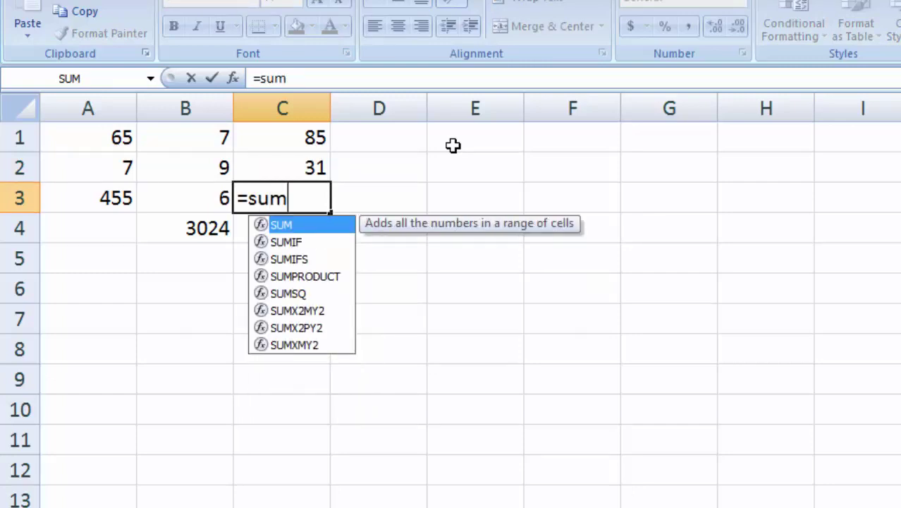
pyautogui.write('(')
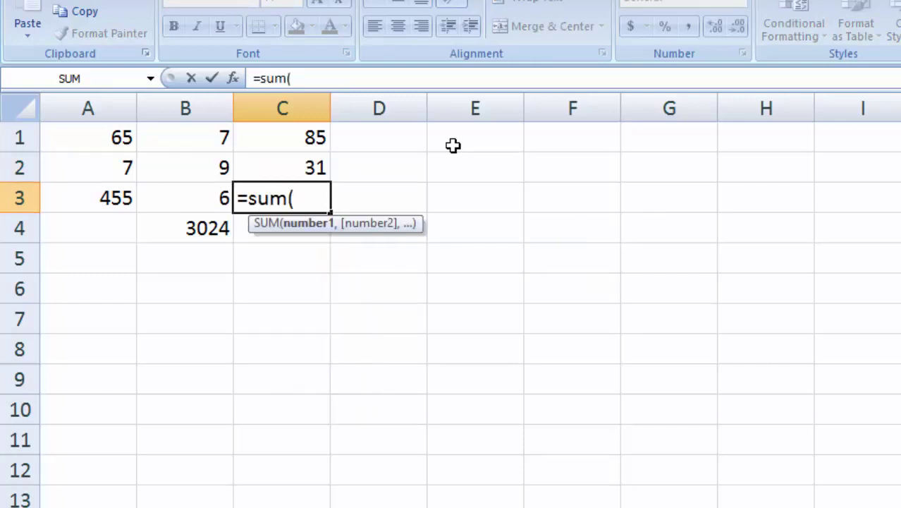
pyautogui.press('BackSpace')
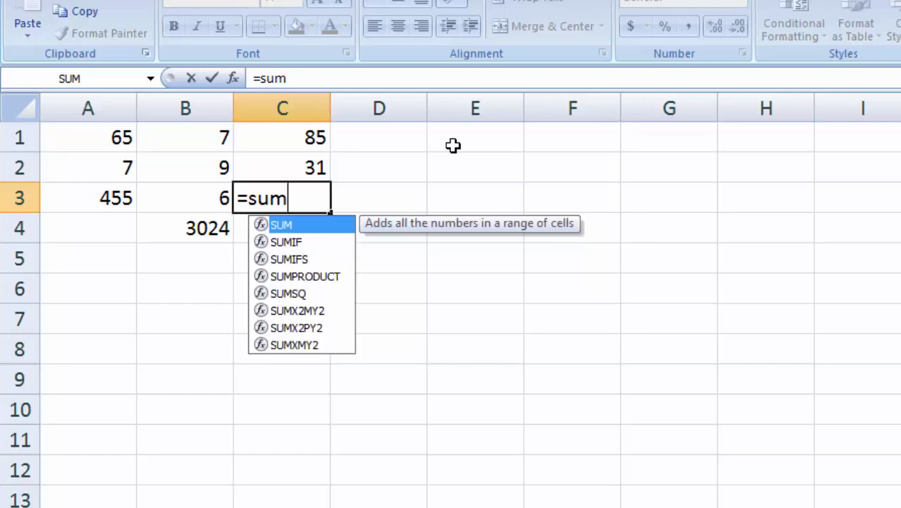
pyautogui.press('Tab')
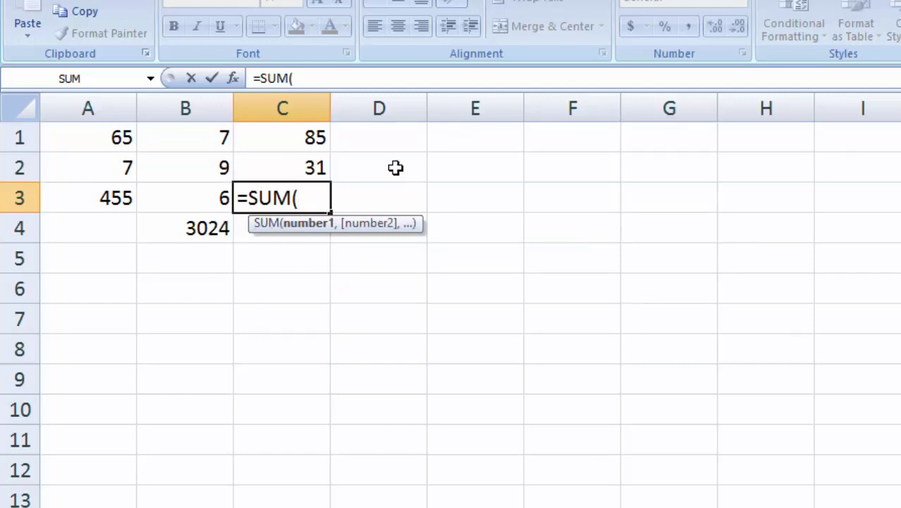
pyautogui.click(297, 136)
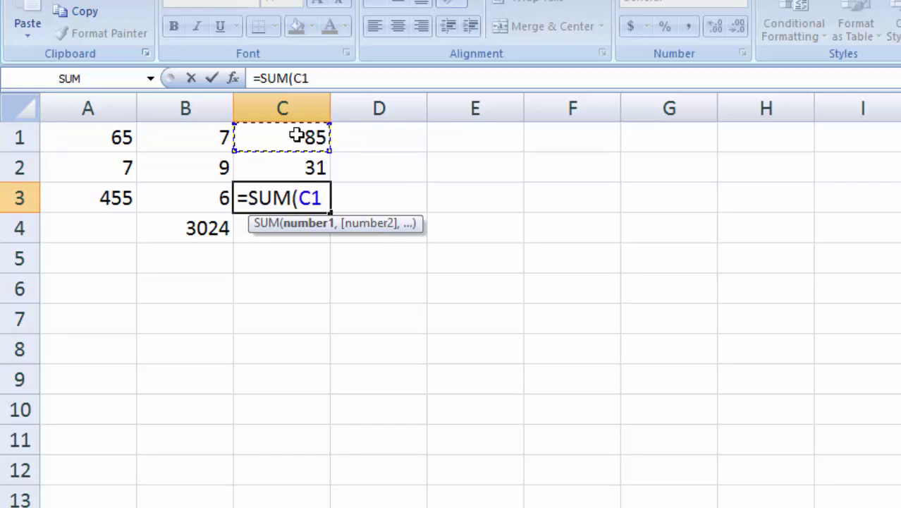
pyautogui.write(',')
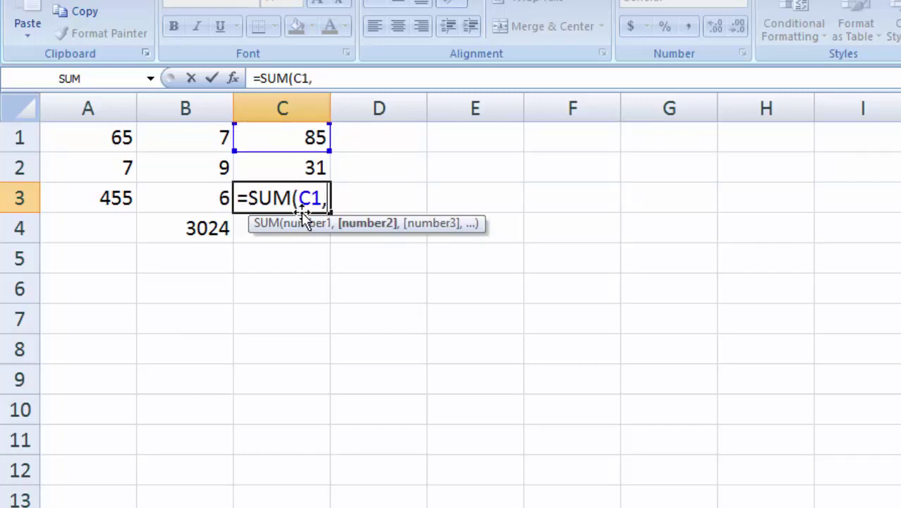
pyautogui.click(298, 166)
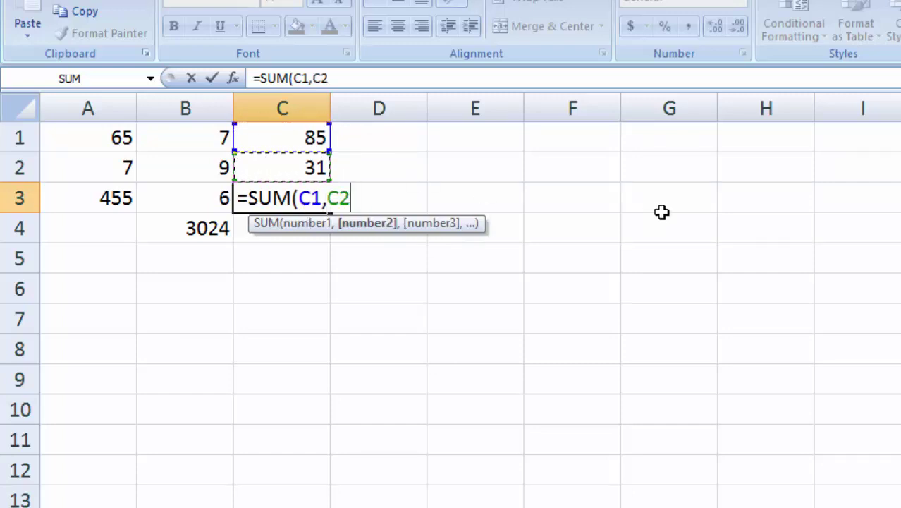
pyautogui.write(')')
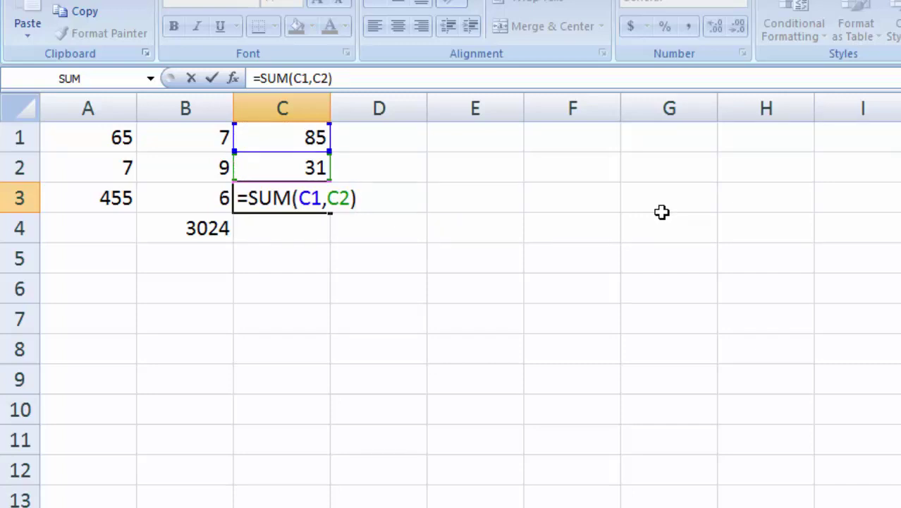
pyautogui.press('Return')
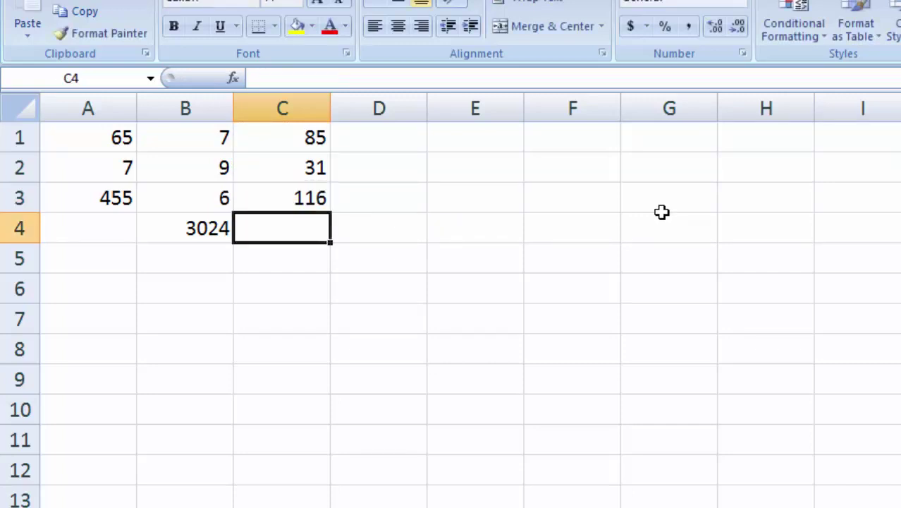
# - Step up and down column C to recheck the values feeding the sum
pyautogui.press('Up')
pyautogui.press('Up')
pyautogui.press('Up')
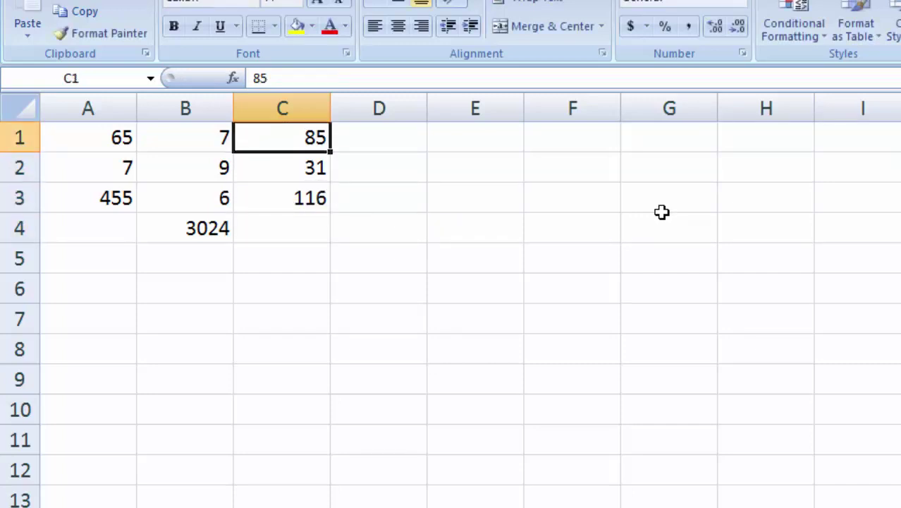
pyautogui.press('Down')
pyautogui.press('Down')
pyautogui.press('Up')
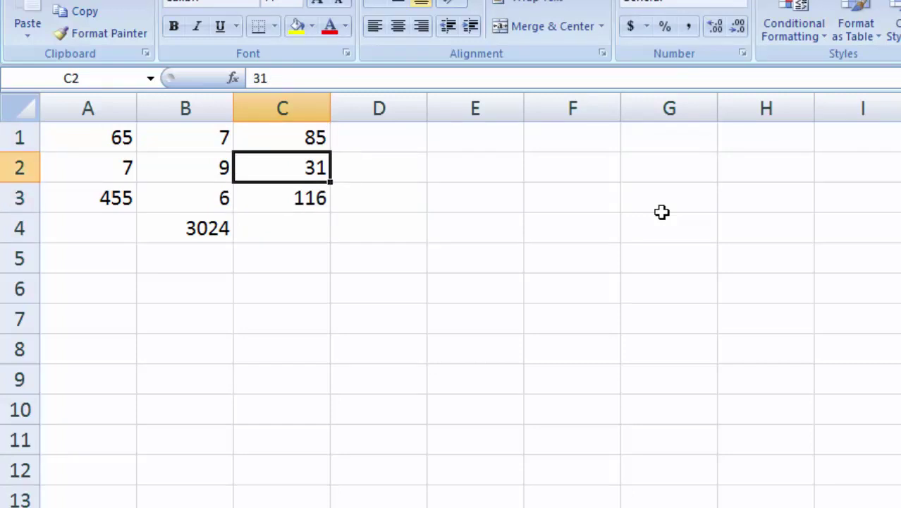
pyautogui.press('Down')
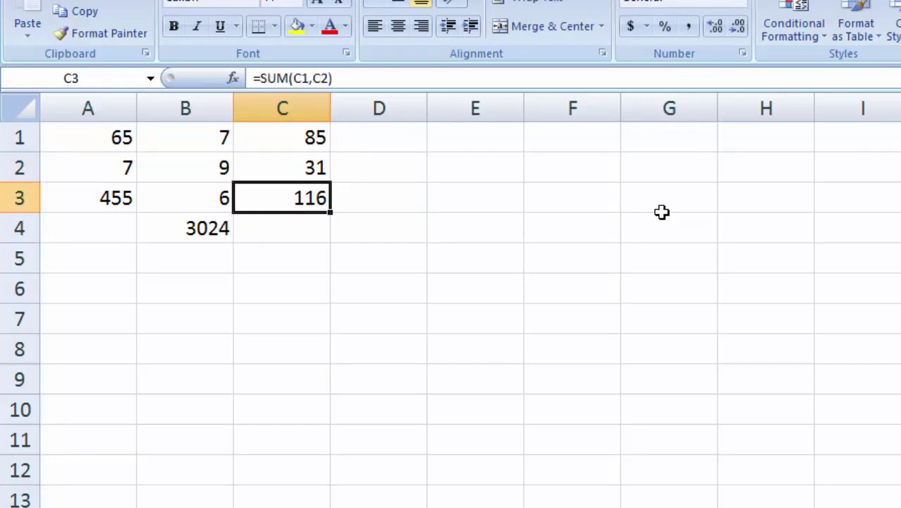
pyautogui.press('Up')
pyautogui.press('Up')
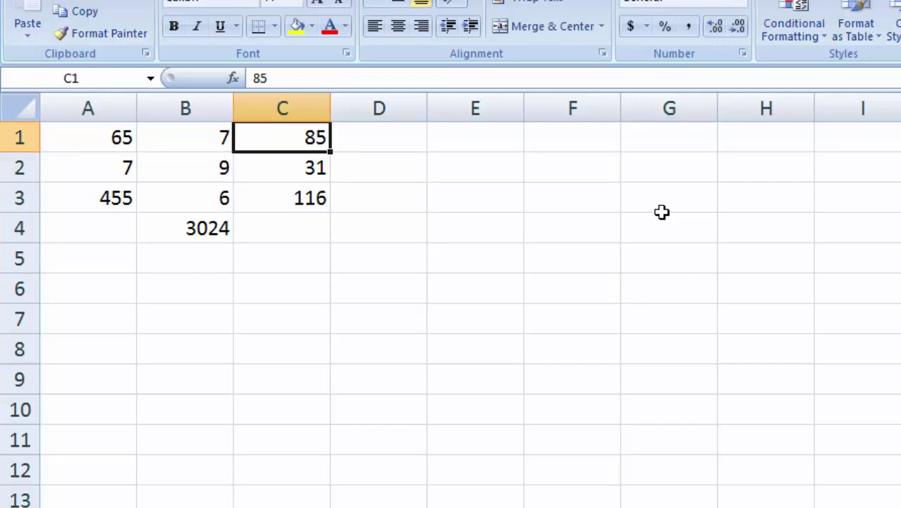
pyautogui.press('Down')
pyautogui.press('Down')
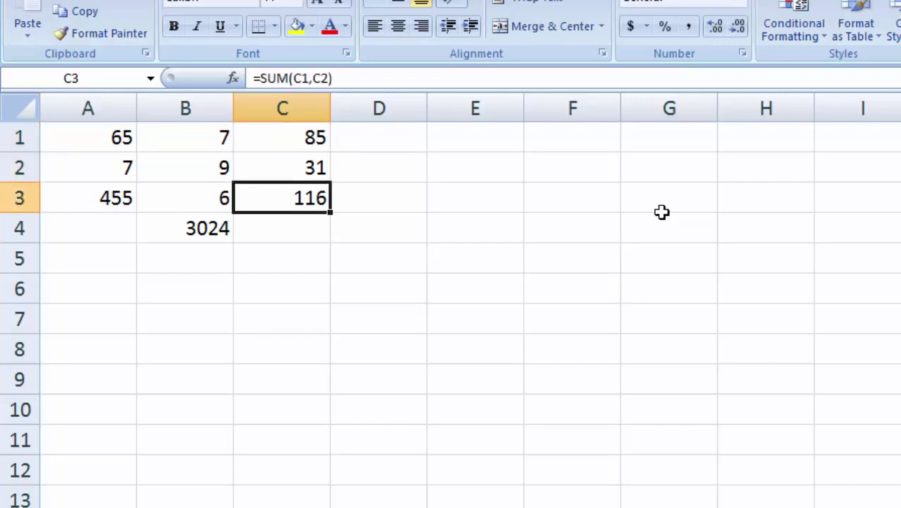
pyautogui.press('Up')
pyautogui.press('Down')
# - Enter =SUM(C1-C2) in D3 to show the difference 54
pyautogui.press('Right')
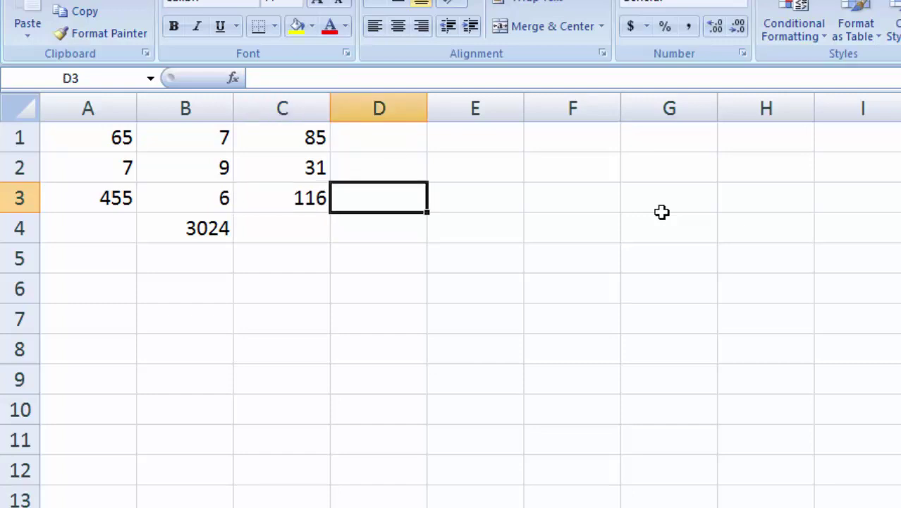
pyautogui.write('=')
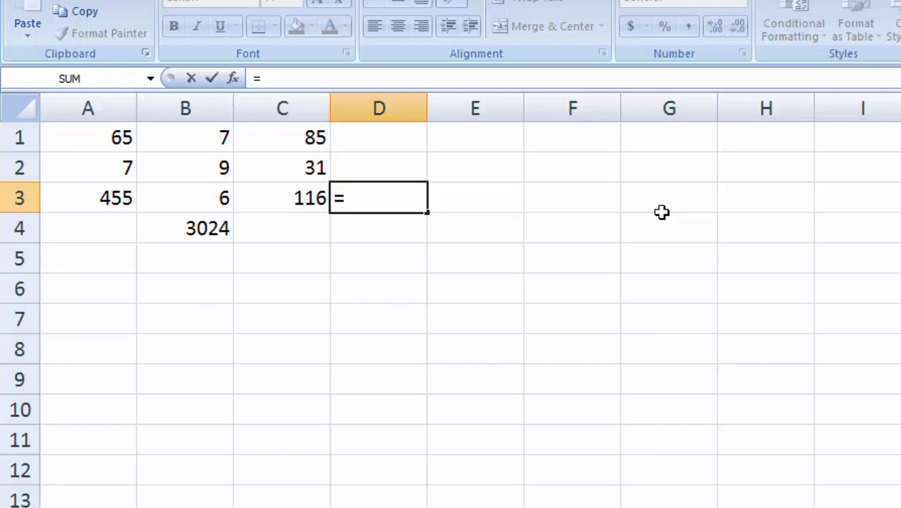
pyautogui.write('s')
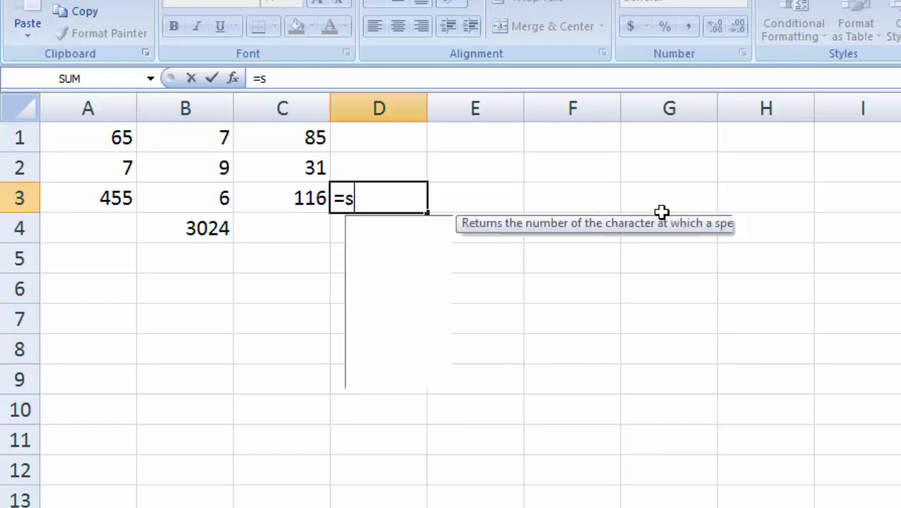
pyautogui.write('um(')
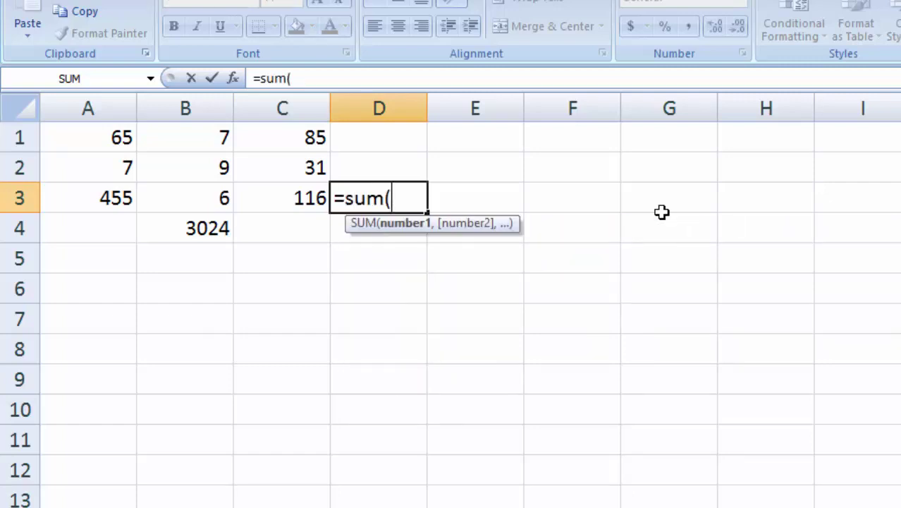
pyautogui.click(301, 137)
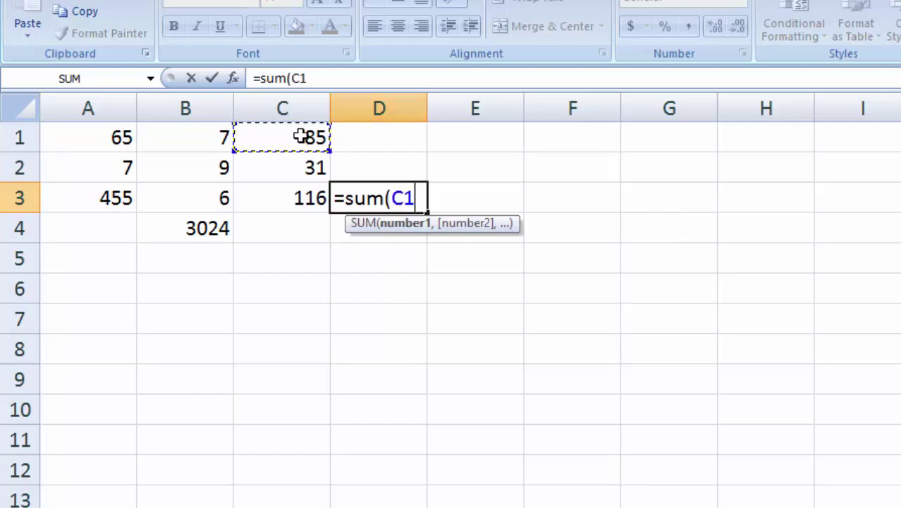
pyautogui.write('-')
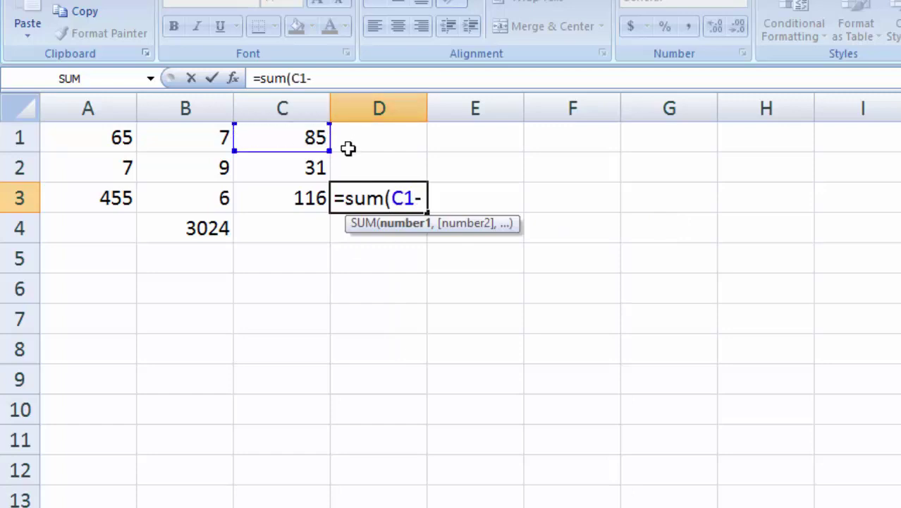
pyautogui.click(312, 168)
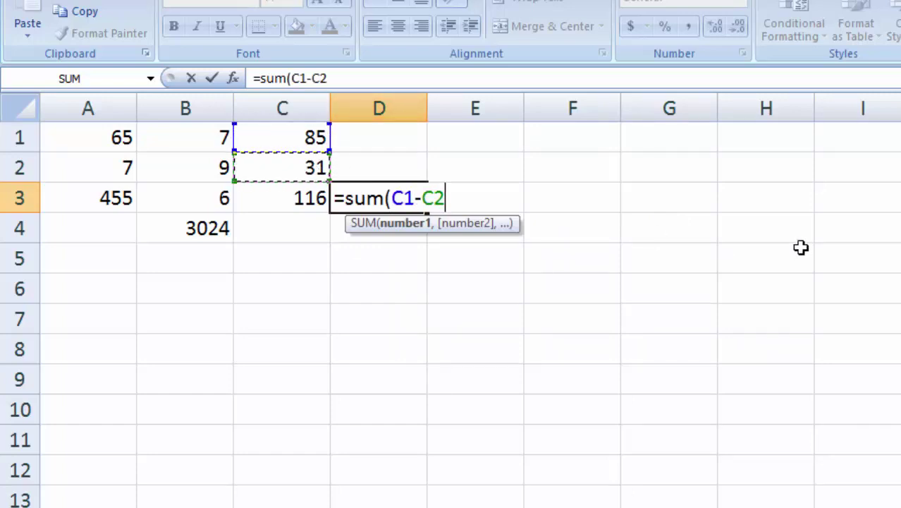
pyautogui.write(')')
pyautogui.press('Return')
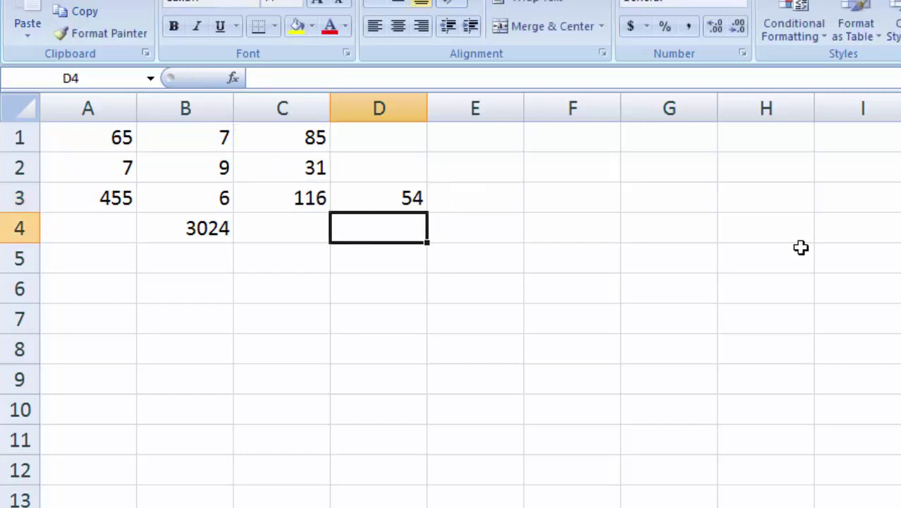
pyautogui.press('Up')
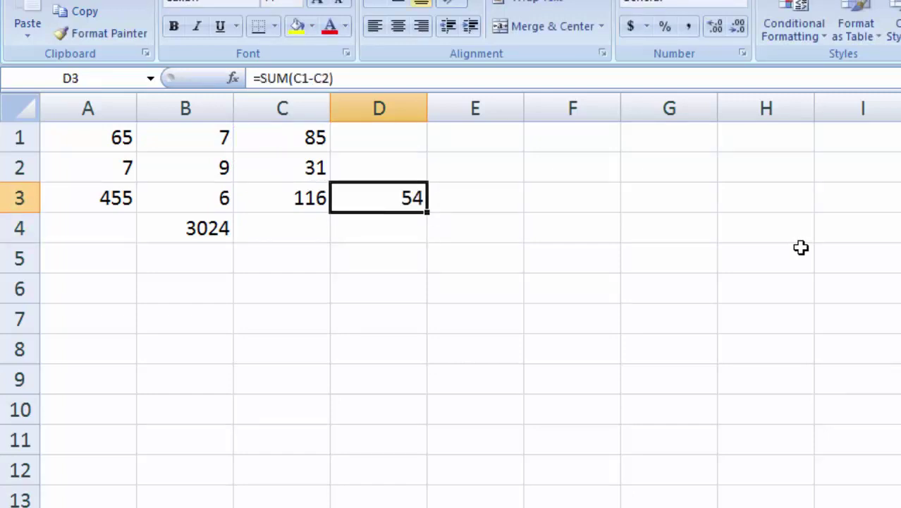
# - Enter =SUM(C1*C2) in E3 to show the product 2635
pyautogui.press('Right')
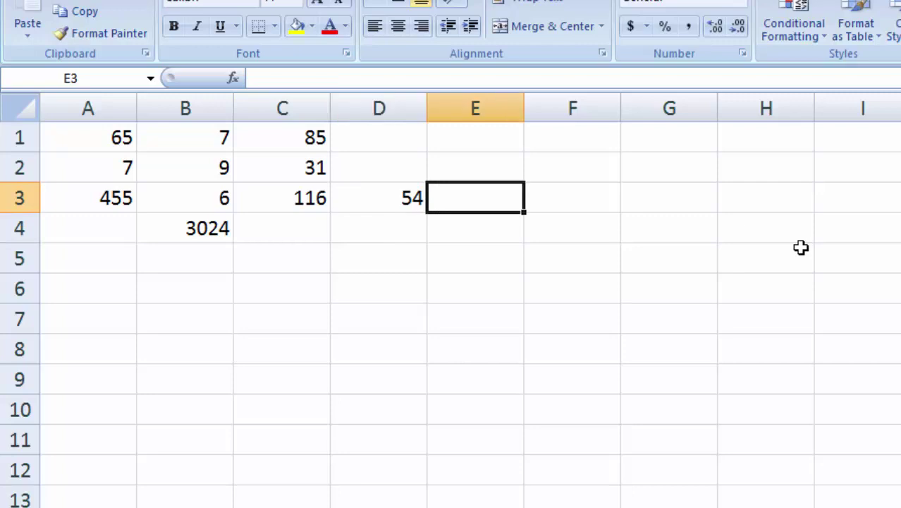
pyautogui.write('=s')
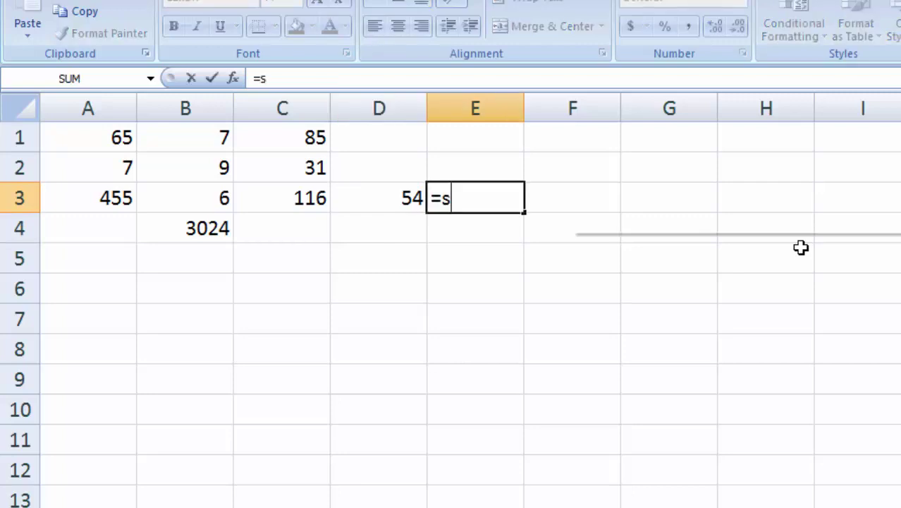
pyautogui.write('um')
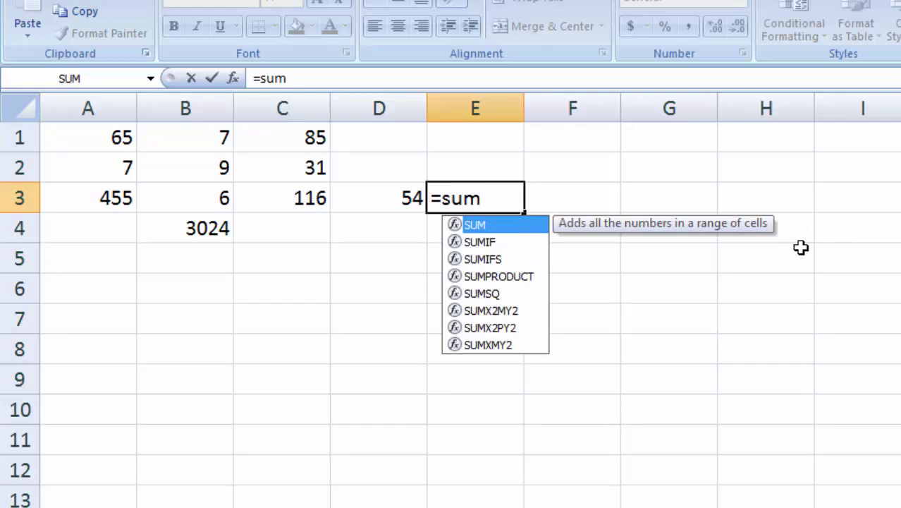
pyautogui.write('(')
pyautogui.click(281, 139)
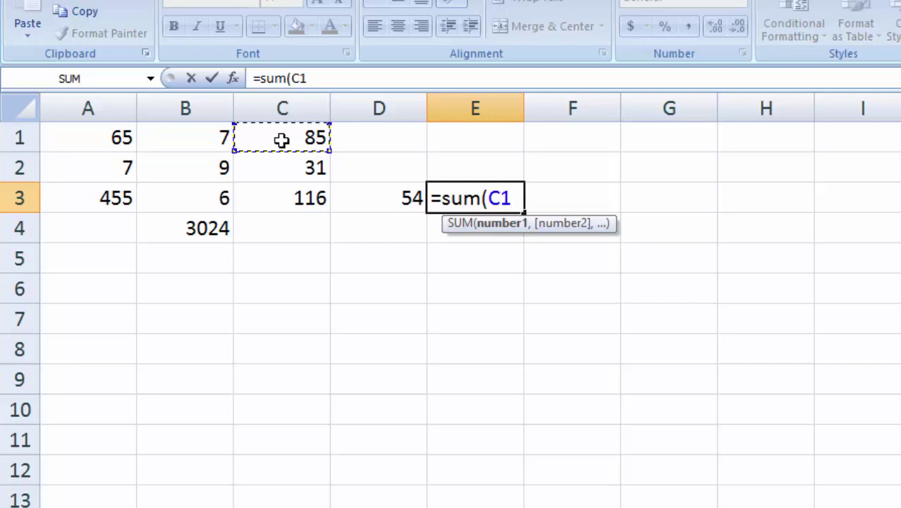
pyautogui.write('*')
pyautogui.write('c2')
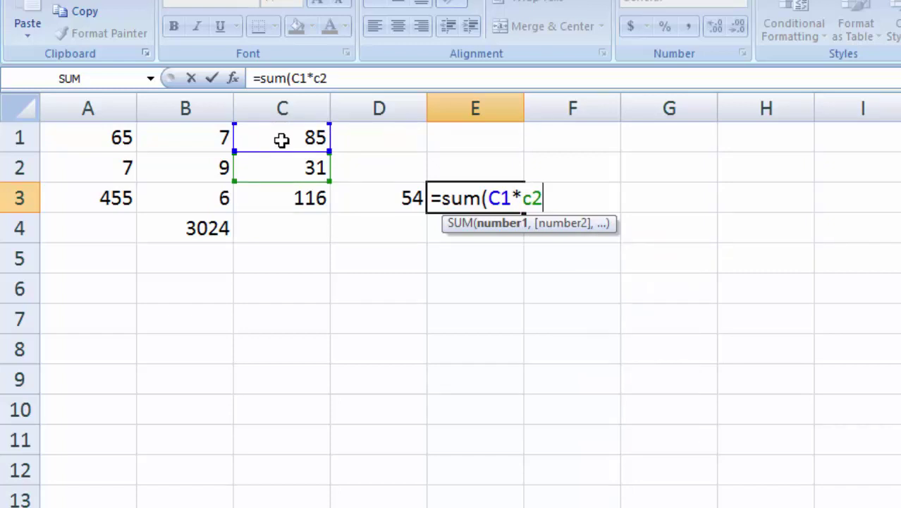
pyautogui.write(')')
pyautogui.press('Return')
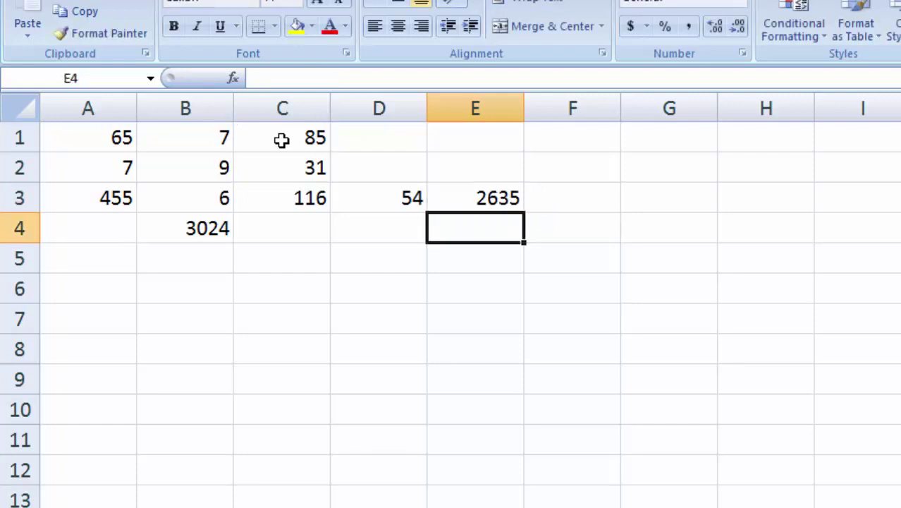
# - Enter =SUM(C1/C2) in F3 for the quotient 2.741935, then reselect F3
pyautogui.press('Up')
pyautogui.press('Right')
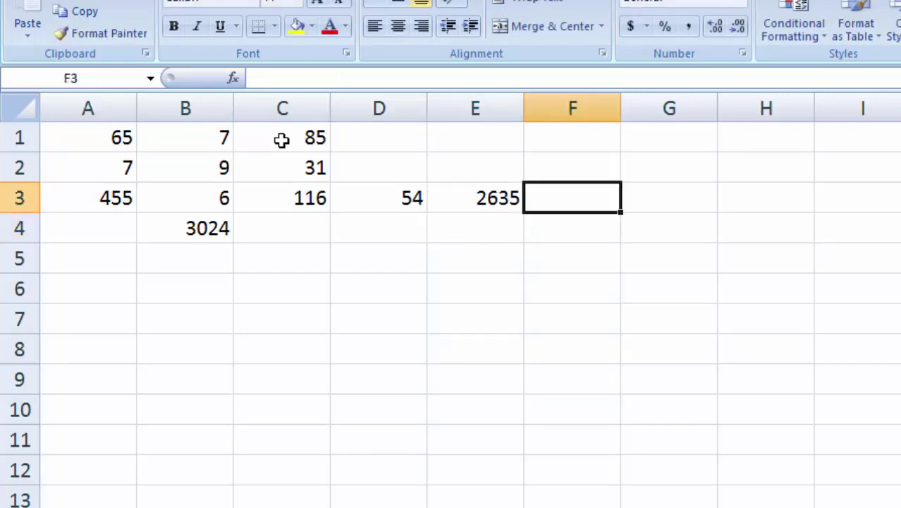
pyautogui.write('=su')
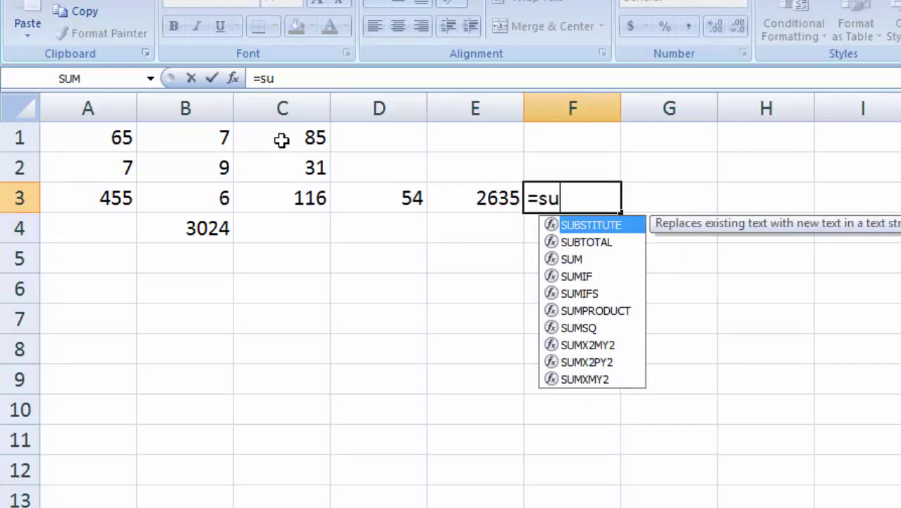
pyautogui.write('m(')
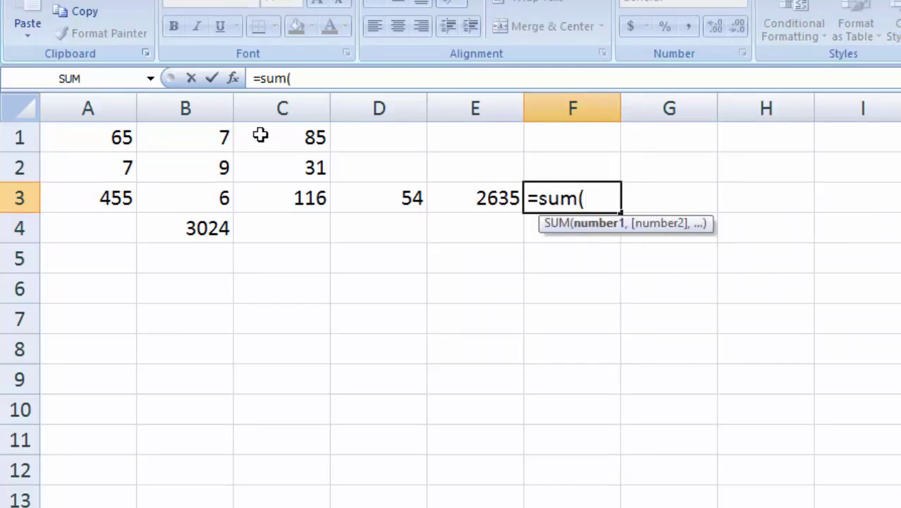
pyautogui.click(287, 138)
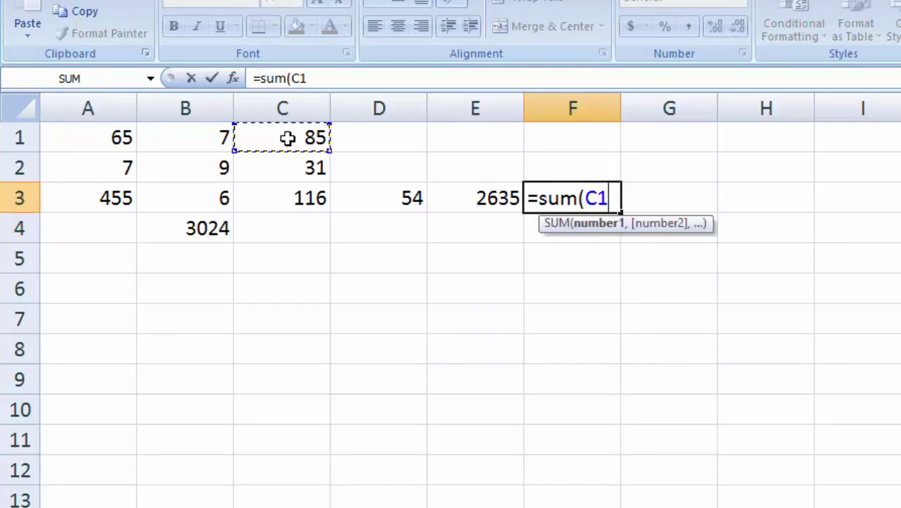
pyautogui.write('/')
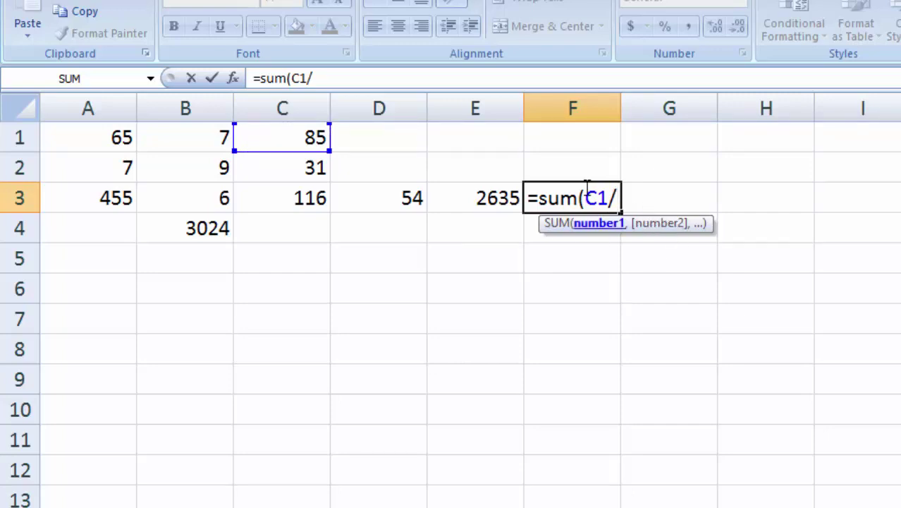
pyautogui.click(293, 176)
pyautogui.press('Return')
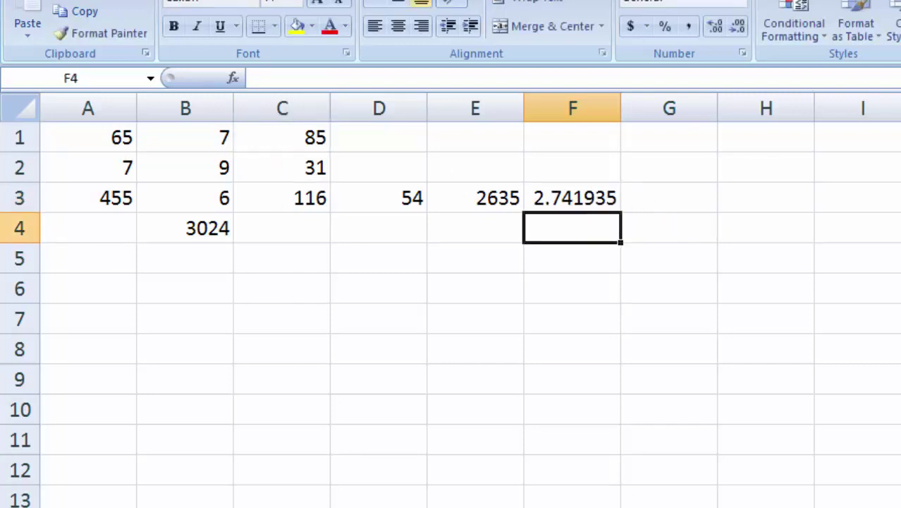
pyautogui.click(572, 197)
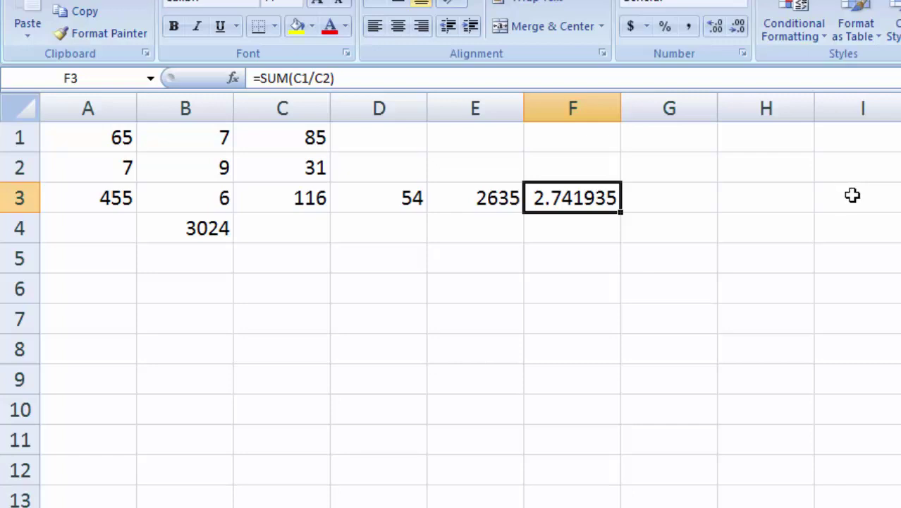
# - Review the input numbers in A1:C4 and the row 3 results in D3:F3, then show the Formulas ribbon
pyautogui.click(679, 268)
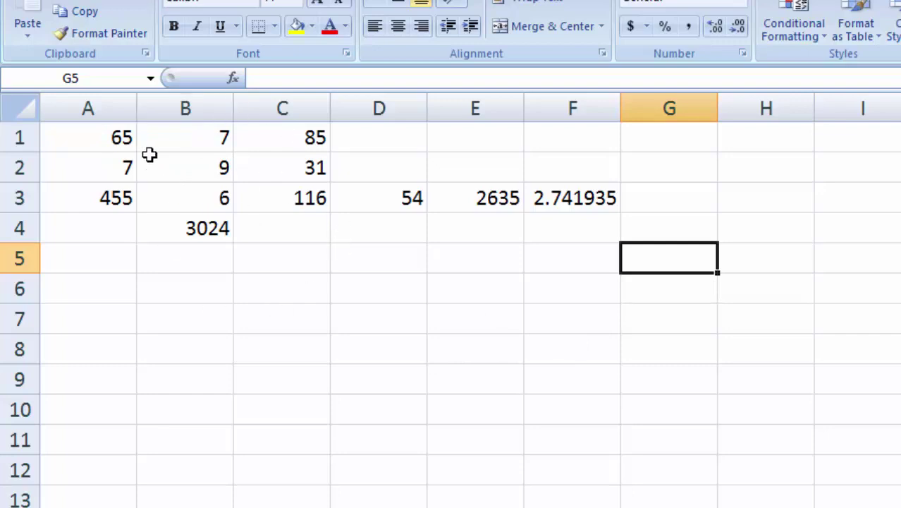
pyautogui.moveTo(96, 137); pyautogui.dragTo(273, 235)
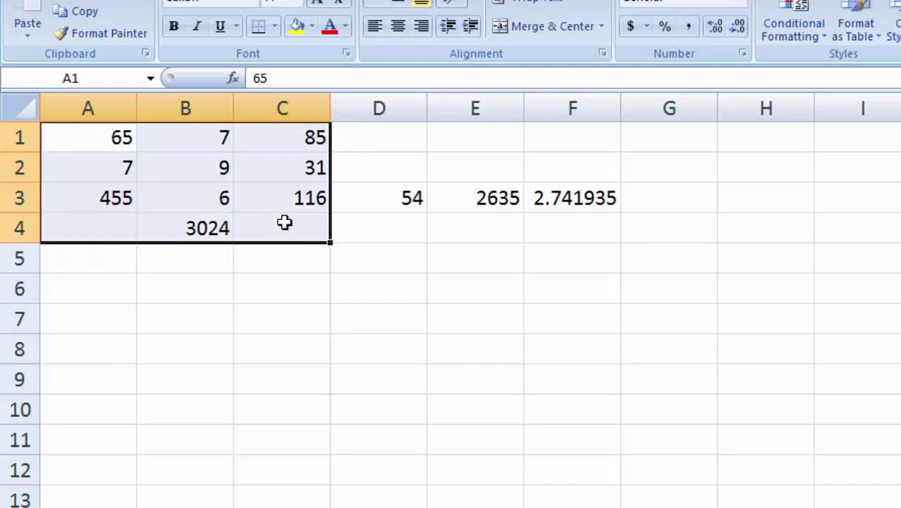
pyautogui.moveTo(409, 197); pyautogui.dragTo(585, 191)
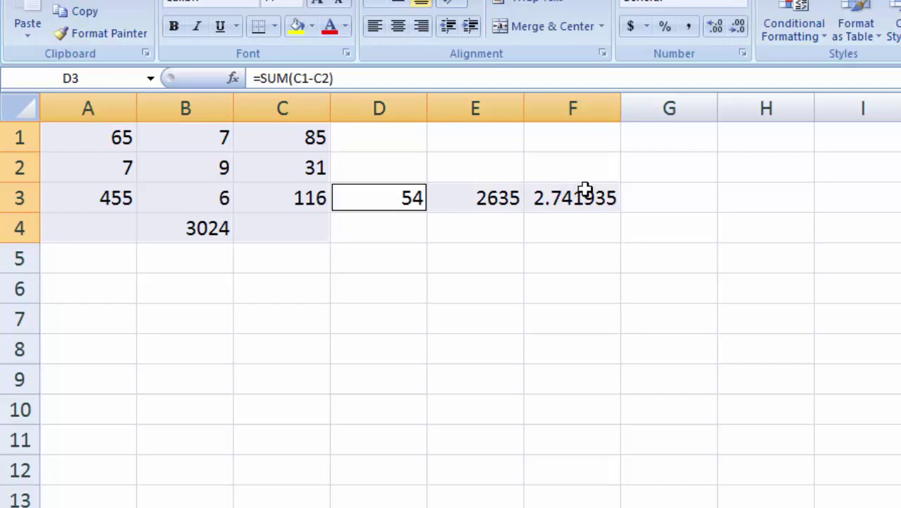
pyautogui.click(450, 237)
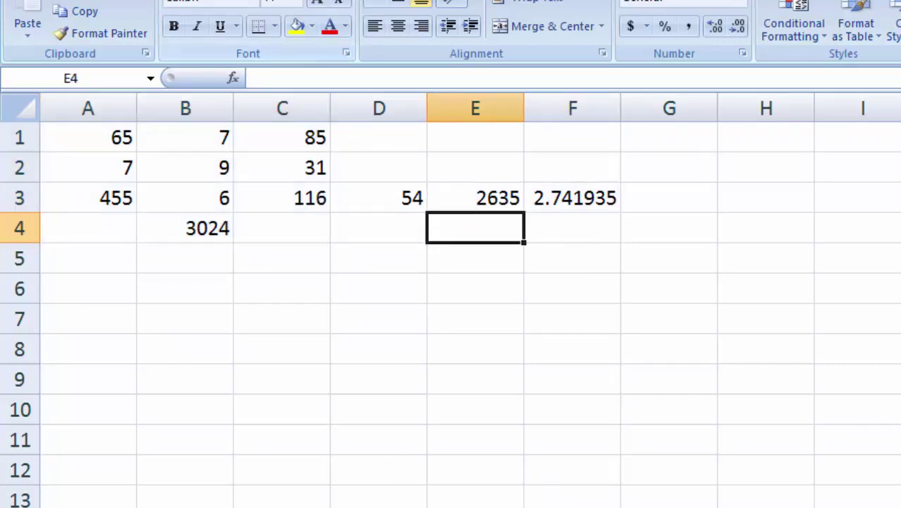
pyautogui.click(262, 0)
# - Open the Math & Trig function list and scroll through it down to TRUNC
pyautogui.click(430, 31)
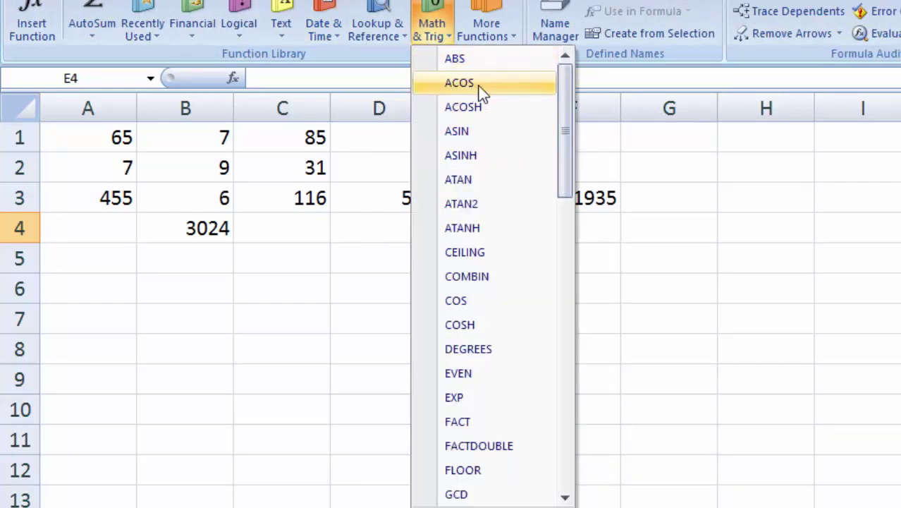
pyautogui.click(571, 226)
pyautogui.moveTo(571, 227); pyautogui.dragTo(571, 321)
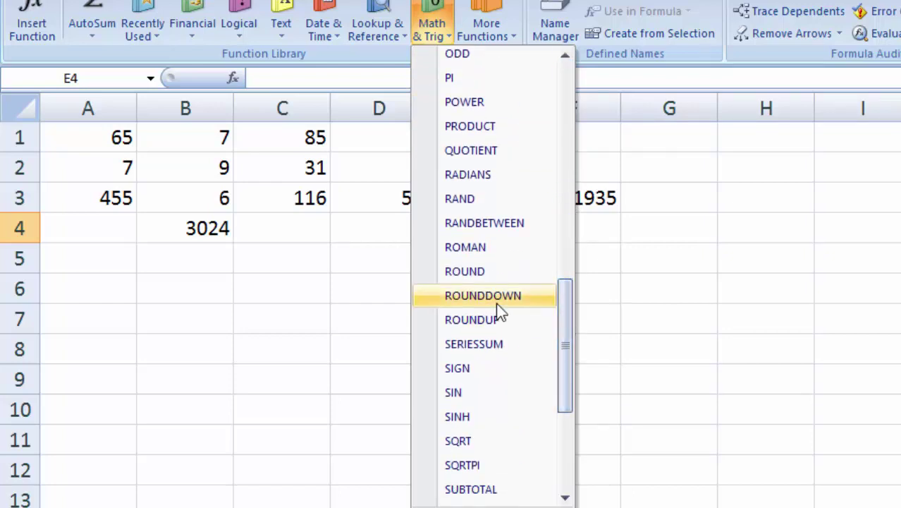
pyautogui.moveTo(571, 321); pyautogui.dragTo(562, 427)
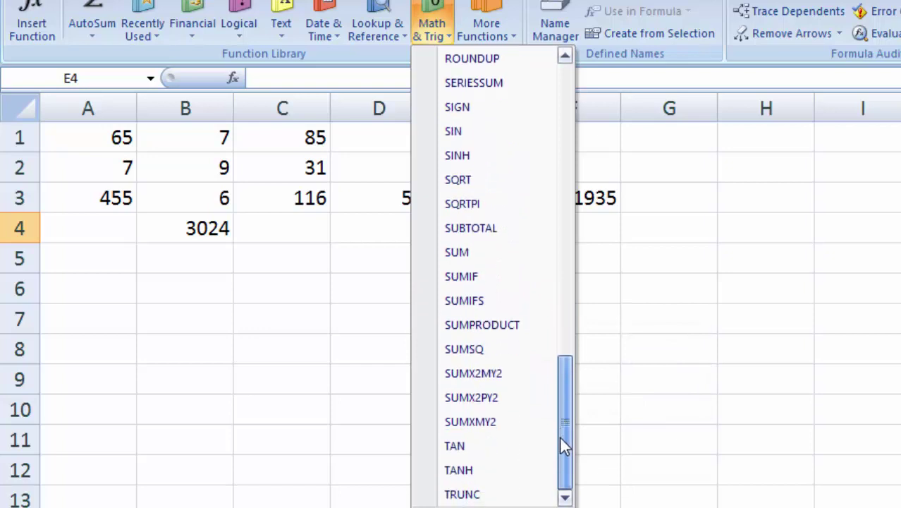